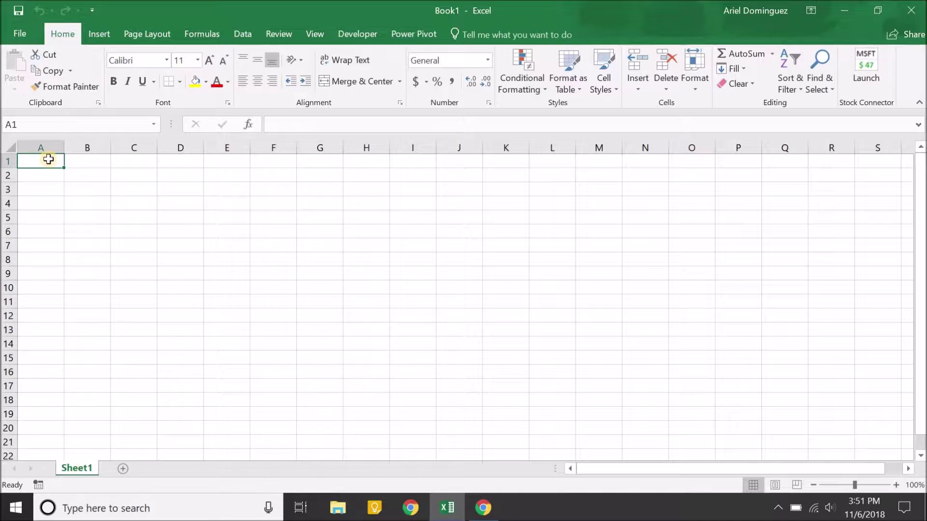
Step: Enter the title 'Book Value Growth' in cell A1
key(Return)
key(Tab)
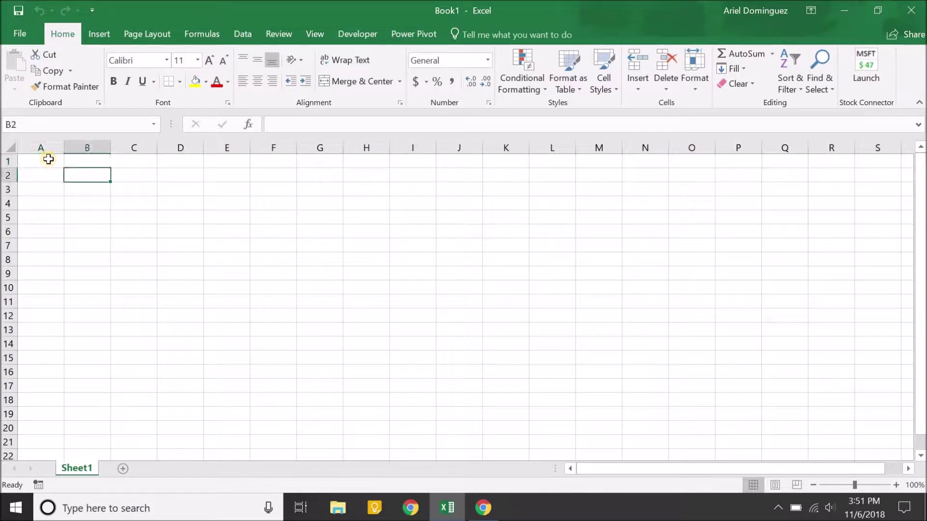
key(Return)
key(Up)
key(Up)
text(Book)
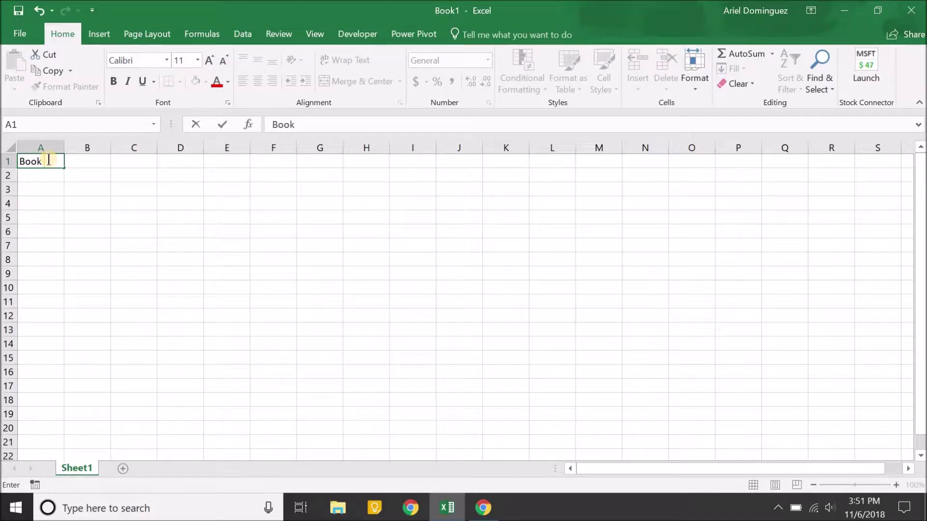
text( Value Growth)
key(Return)
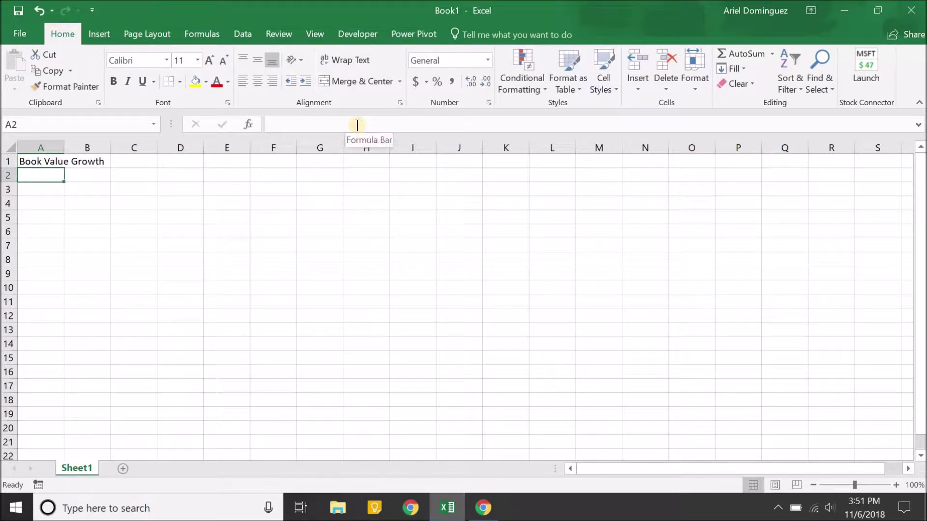
Step: Add the headers Year, Period, Book Value and Book Value Growth across A2:D2
text(Year)
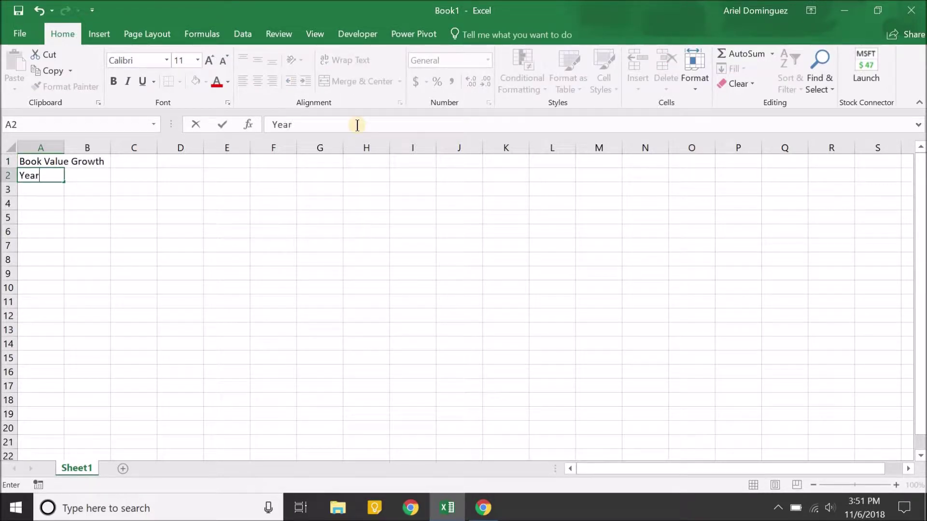
key(Tab)
text(Period)
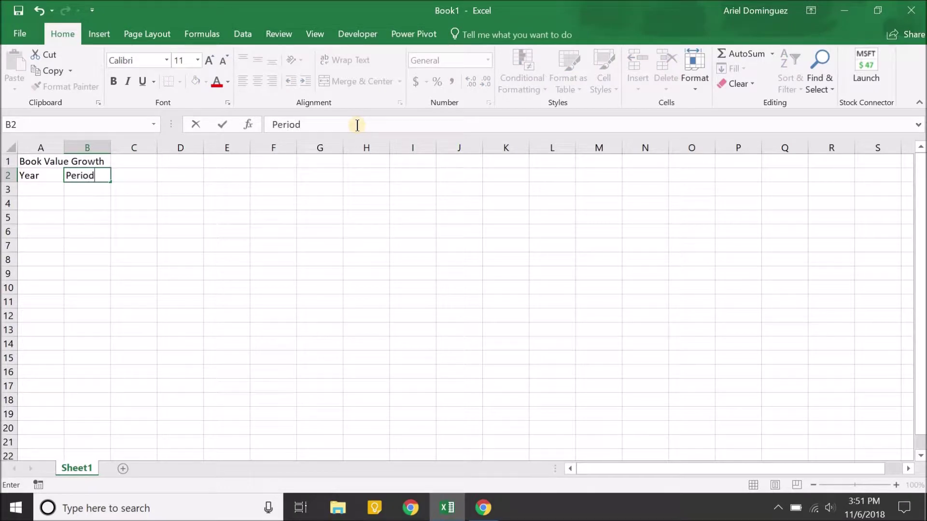
key(Tab)
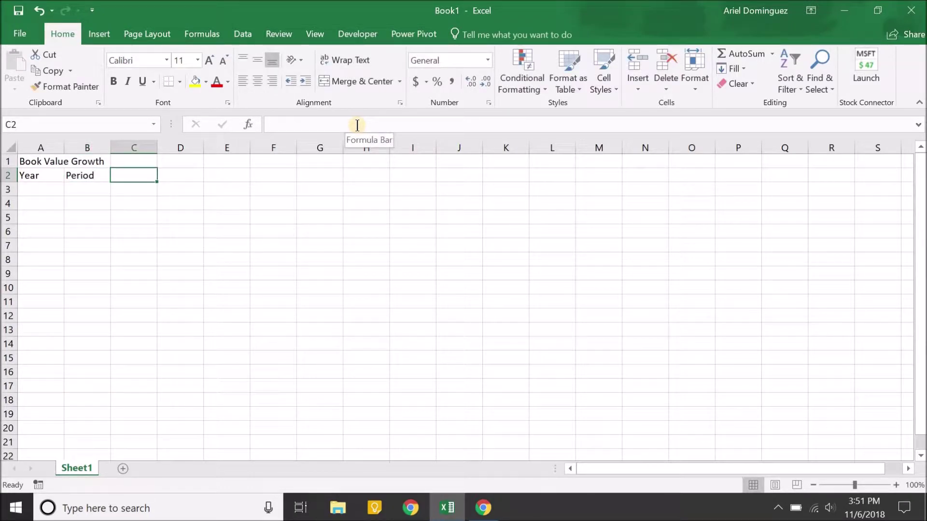
text(Book Val)
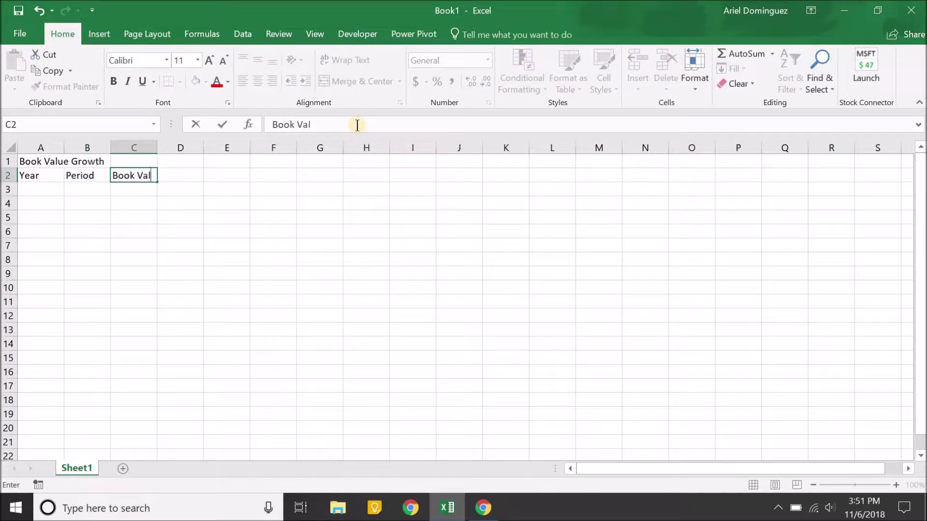
text(ue)
key(Tab)
text(Book)
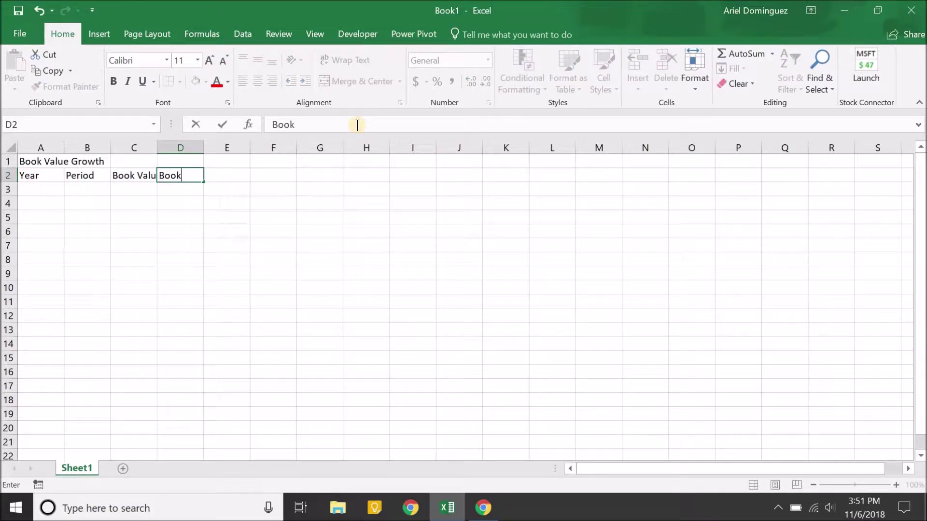
text( Value Grow)
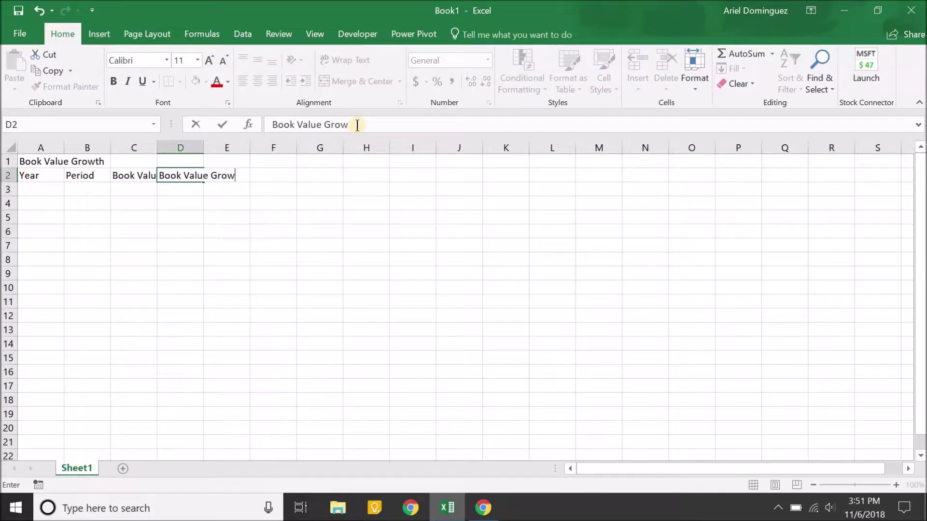
text(th)
key(Return)
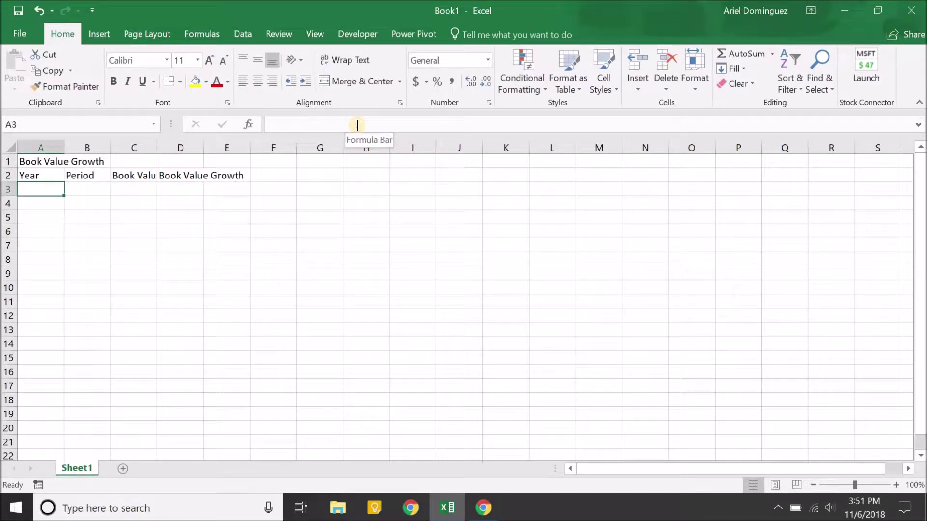
Step: Enter 2008 and 2009 in A3:A4 and fill the year series down to 2017 in A12
text(220)
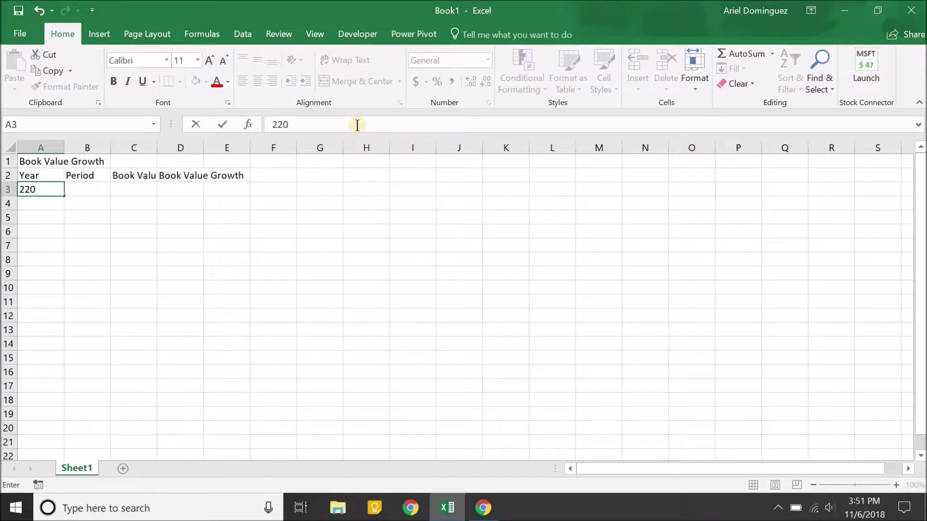
key(BackSpace)
key(BackSpace)
text(008)
key(Return)
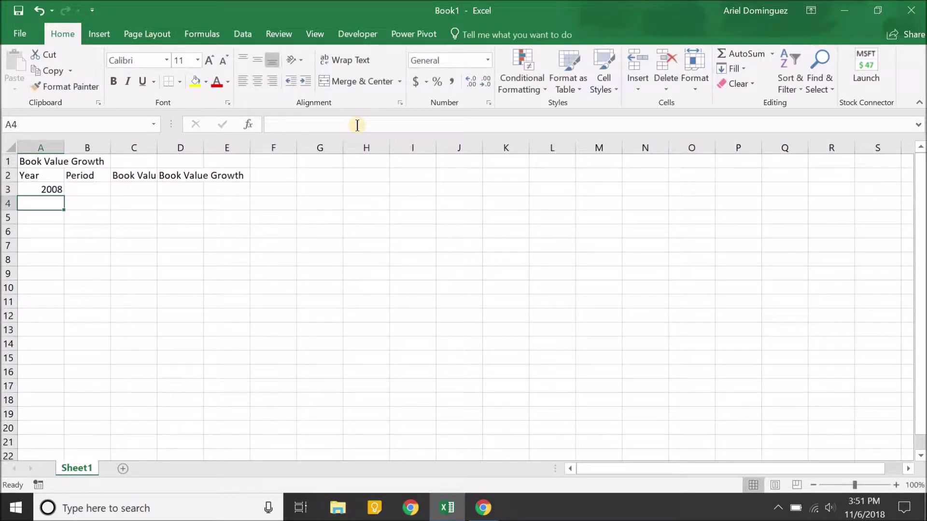
text(2009)
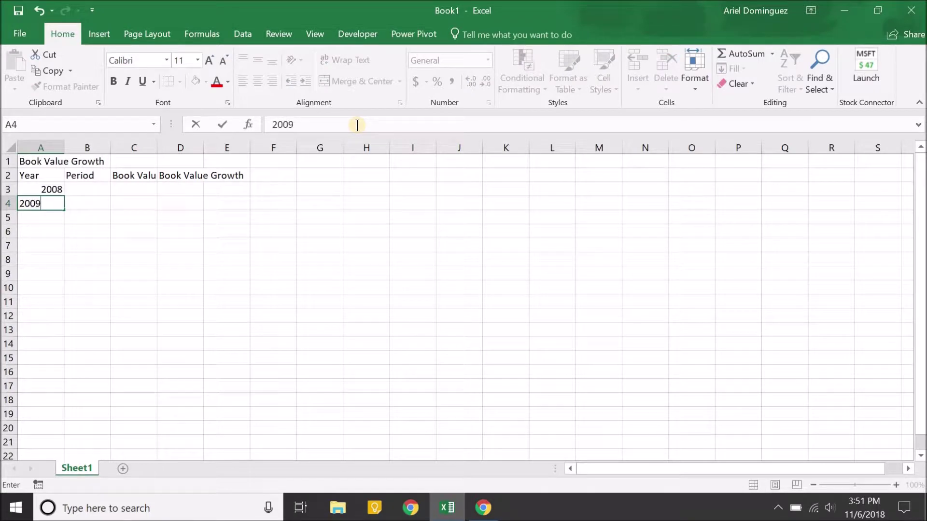
key(Return)
key(Up)
key(Up)
key(shift+Down)
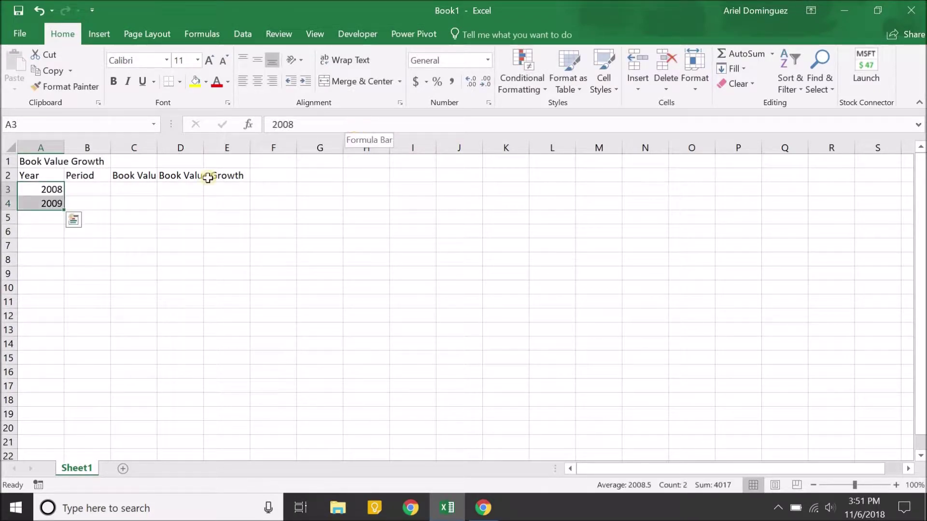
drag(66, 210, 39, 322)
click(89, 312)
key(Left)
key(Up)
key(Up)
key(Up)
key(Up)
key(Up)
key(Up)
key(Up)
key(Up)
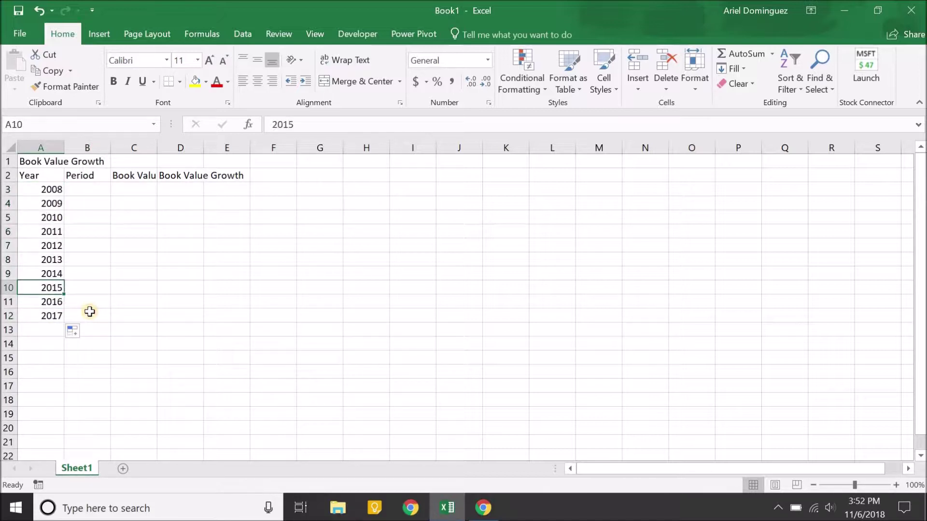
Step: Enter period 0 in B3 and period 1 in B4
key(Up)
key(Right)
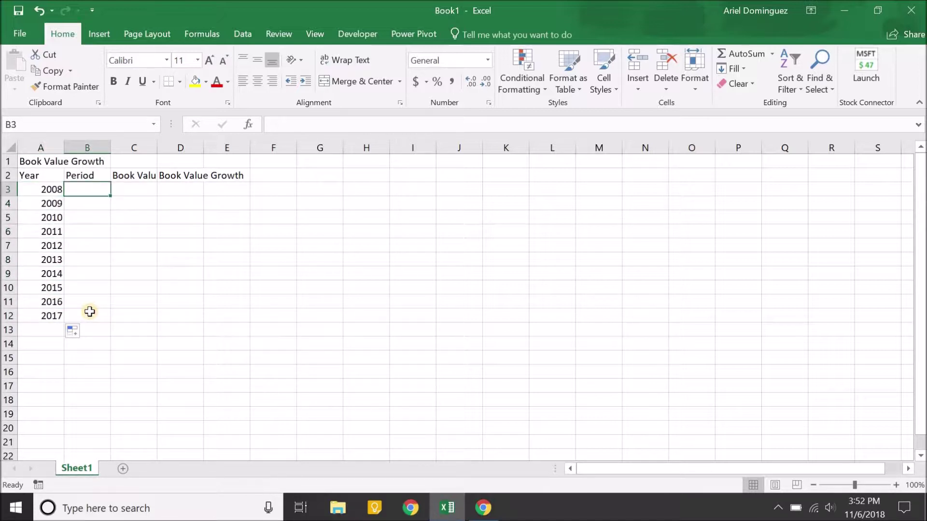
text(0)
key(Return)
key(Up)
key(Left)
key(Right)
key(Down)
text(1)
key(Return)
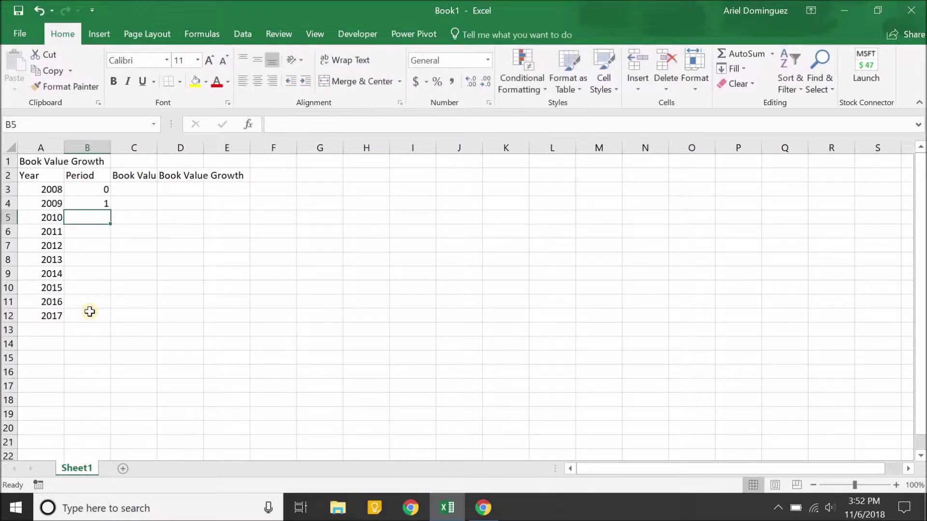
key(Up)
key(Left)
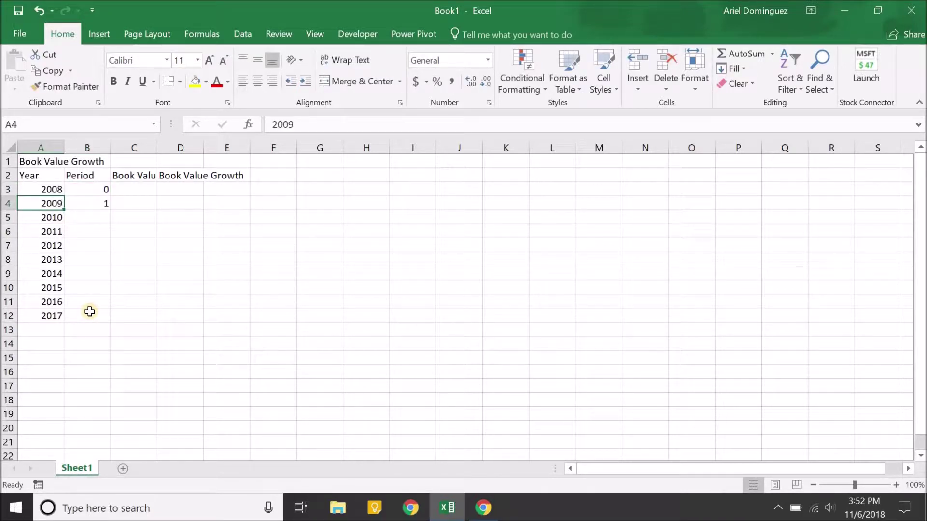
Step: Extend the period series from B3:B4 down to 9 in B12
key(Right)
key(Up)
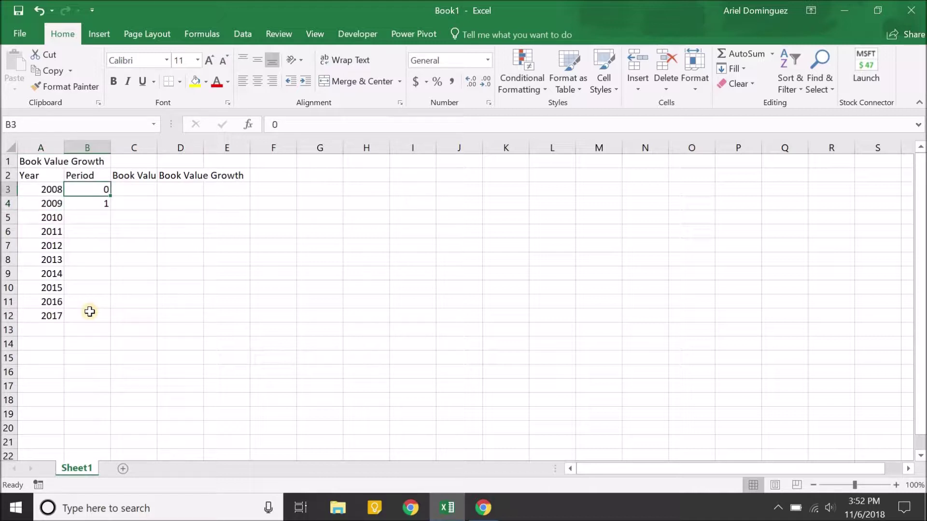
key(shift+Down)
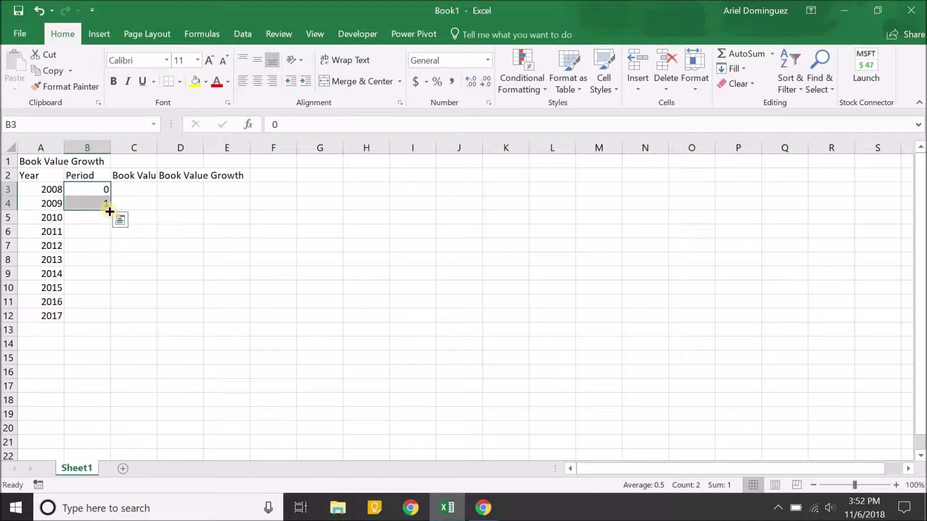
drag(109, 209, 98, 318)
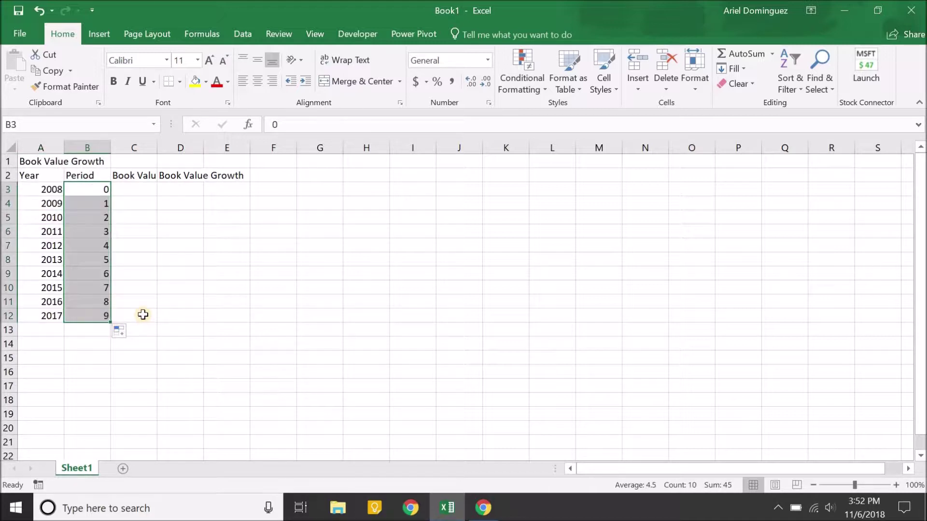
click(141, 315)
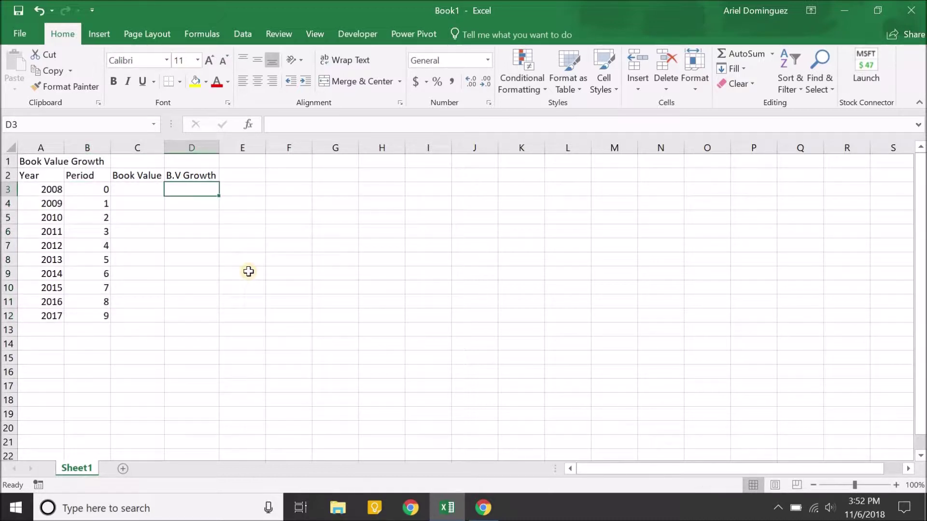
Step: Leave the Excel workbook and switch to the Google Chrome window on the Google home page
key(Down)
key(Left)
key(Right)
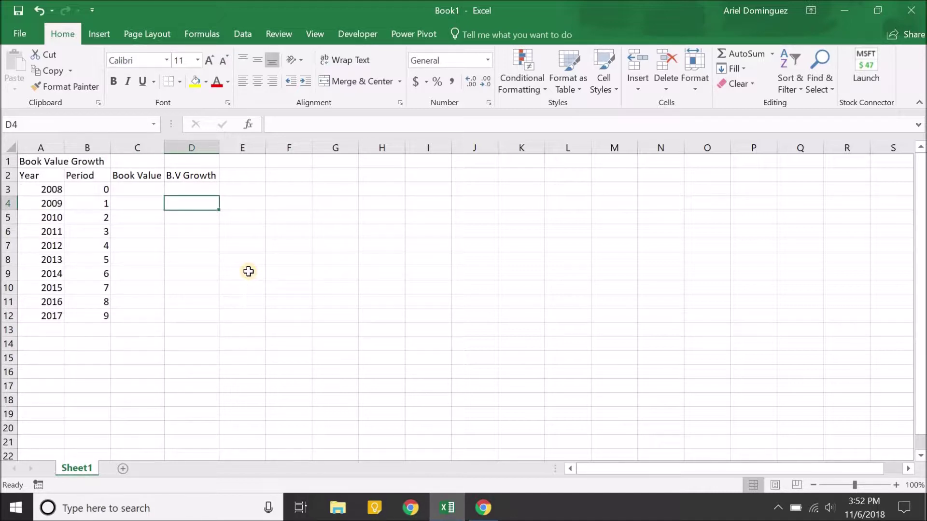
key(Left)
key(Up)
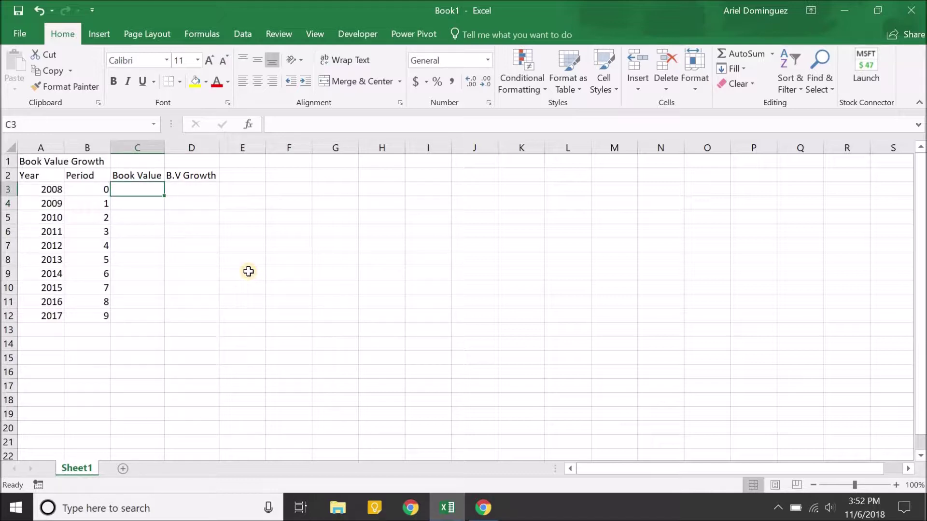
click(248, 271)
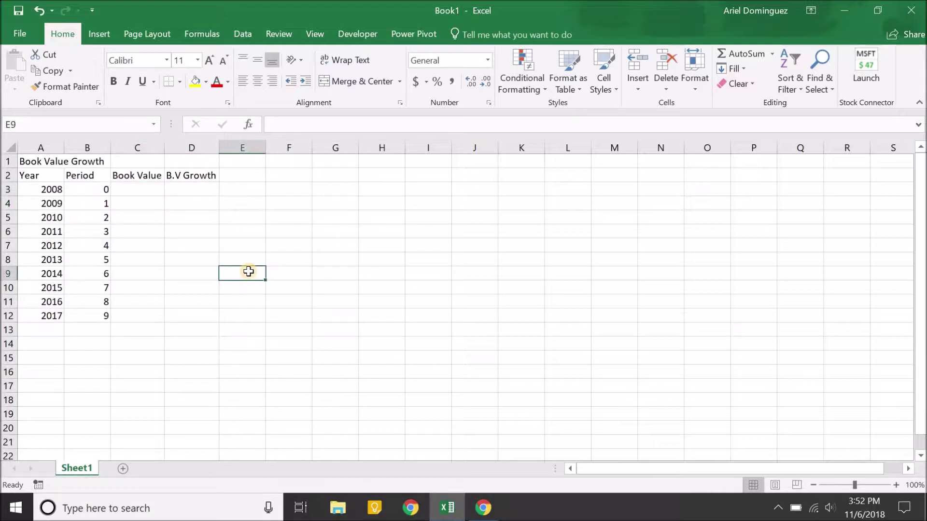
key(Up)
key(Up)
key(Right)
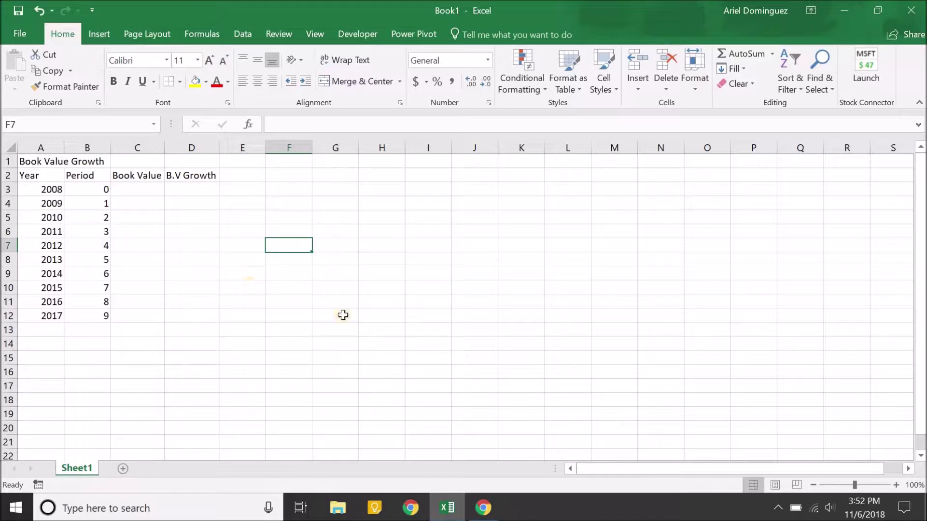
click(482, 506)
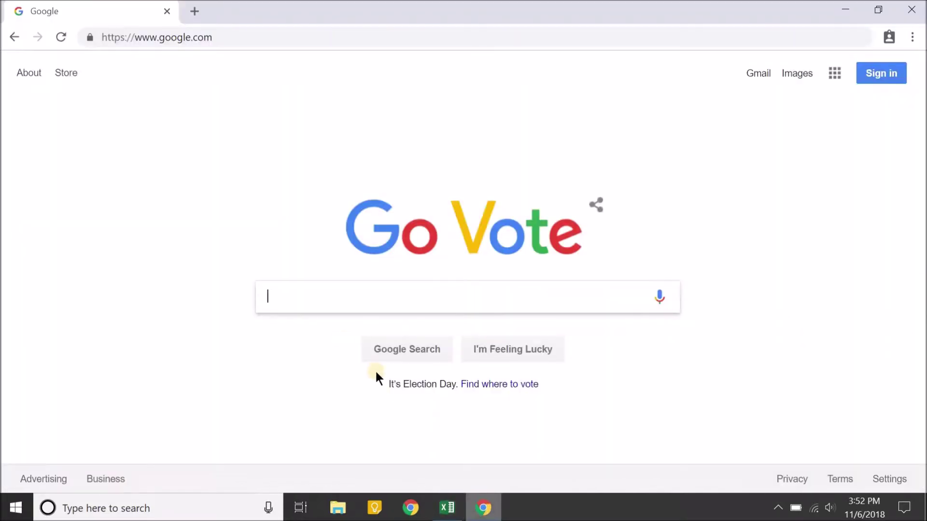
Step: Load morningstar.com from Chrome's address bar
click(246, 39)
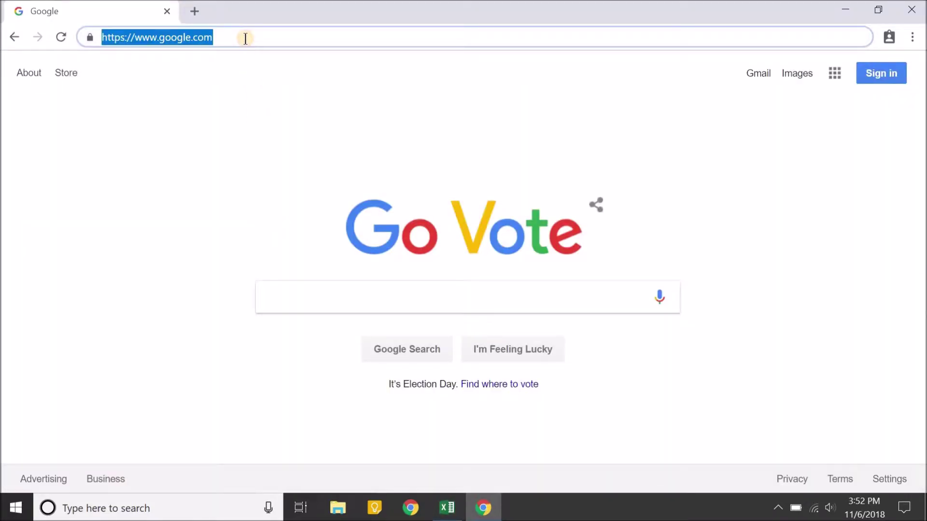
text(morni)
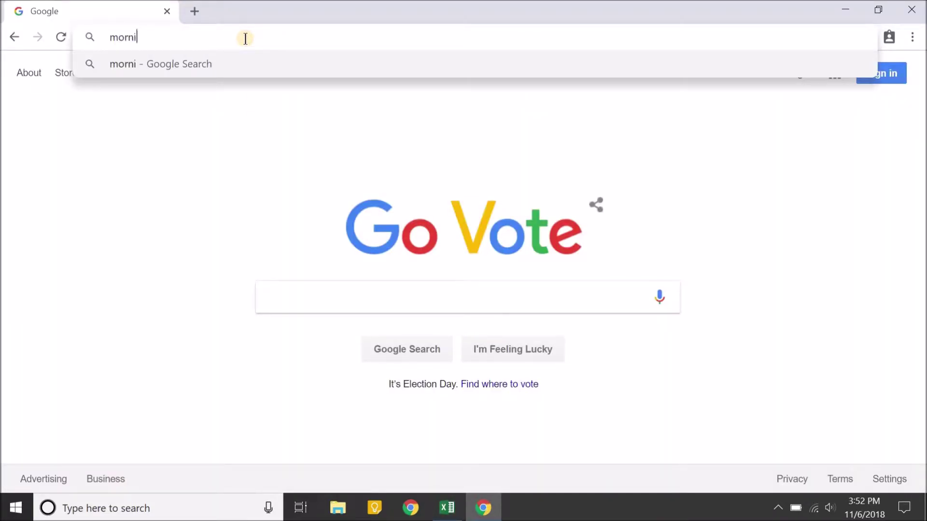
text(ngstar.com)
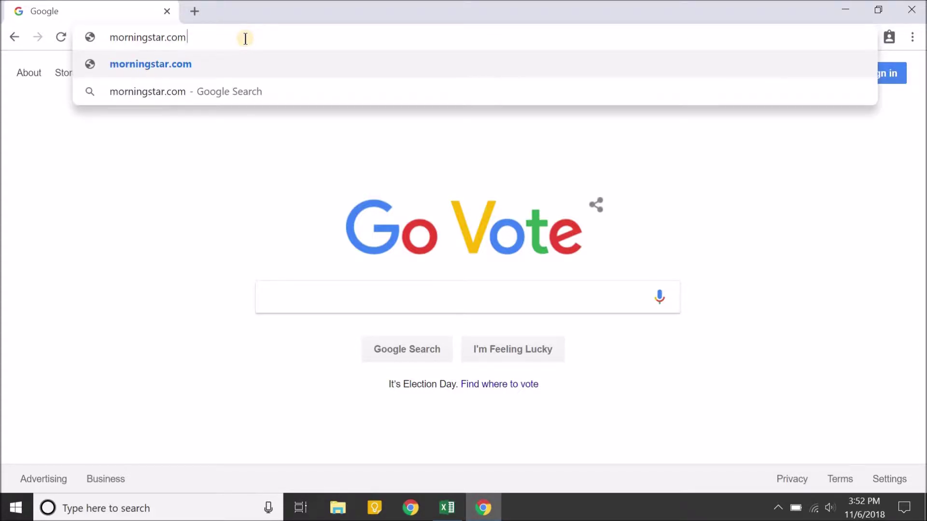
key(Return)
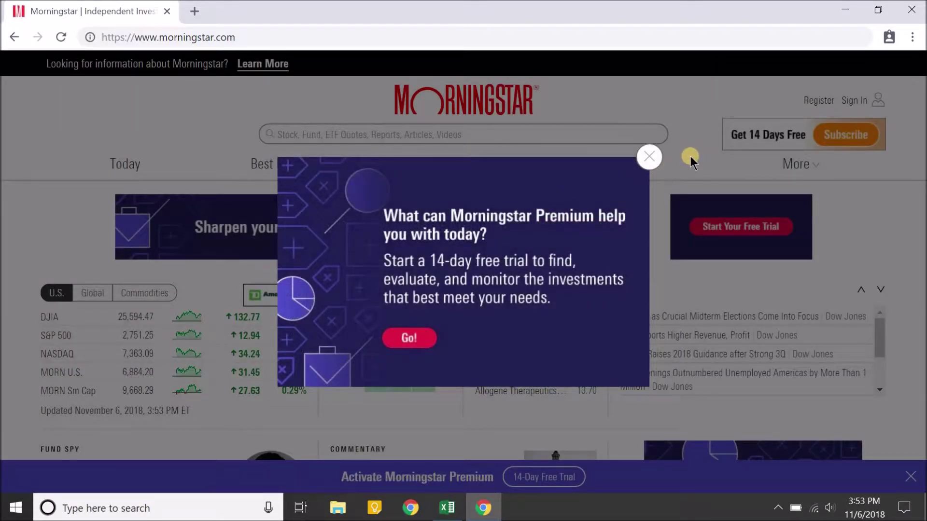
Step: Dismiss the Premium pop-up, search 'T' and open AT&T Inc's key ratios data
click(650, 157)
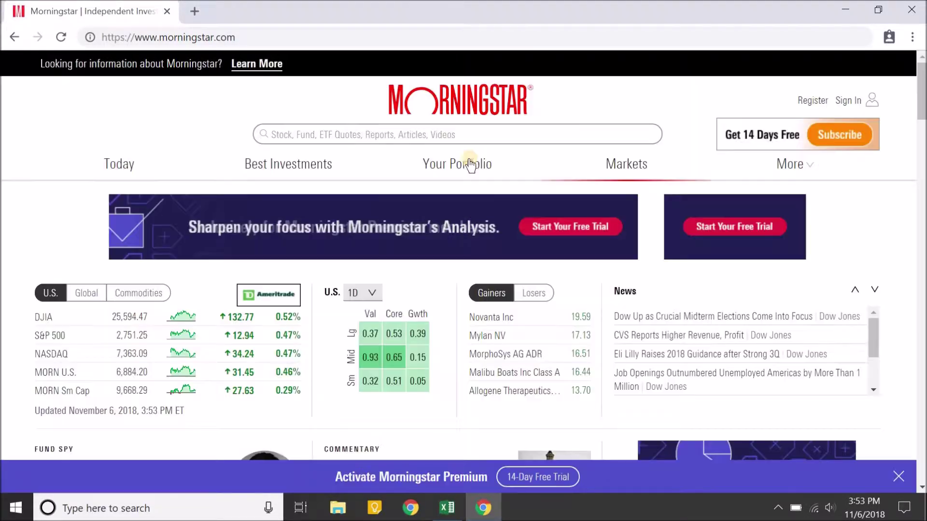
click(372, 139)
text(t)
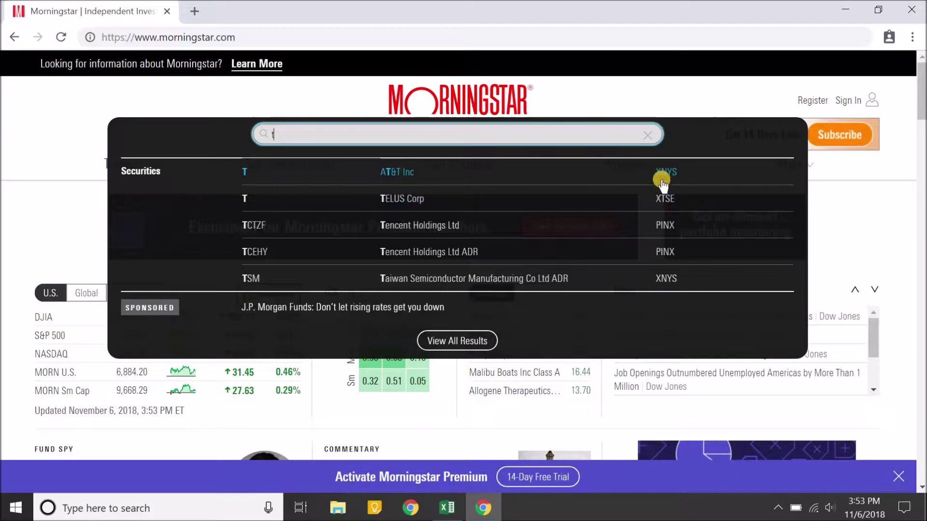
click(391, 174)
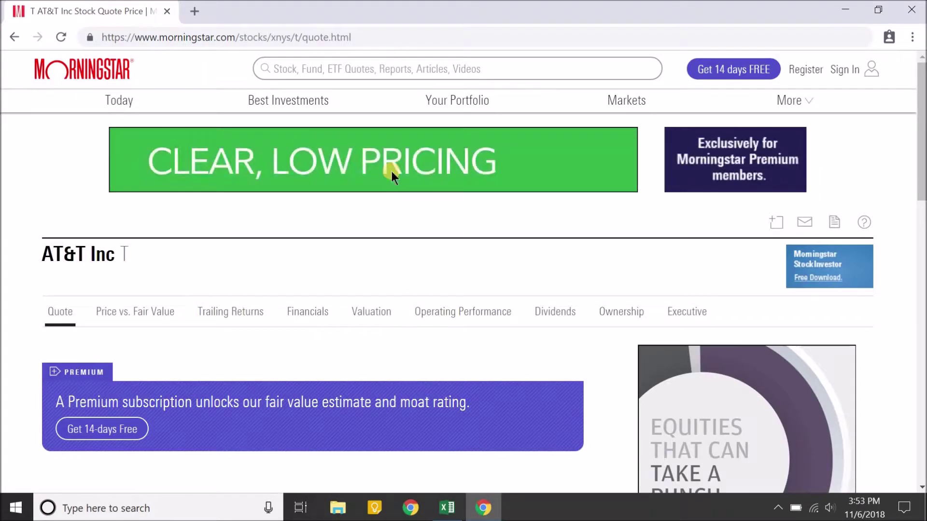
scroll(259, 240, down, 2)
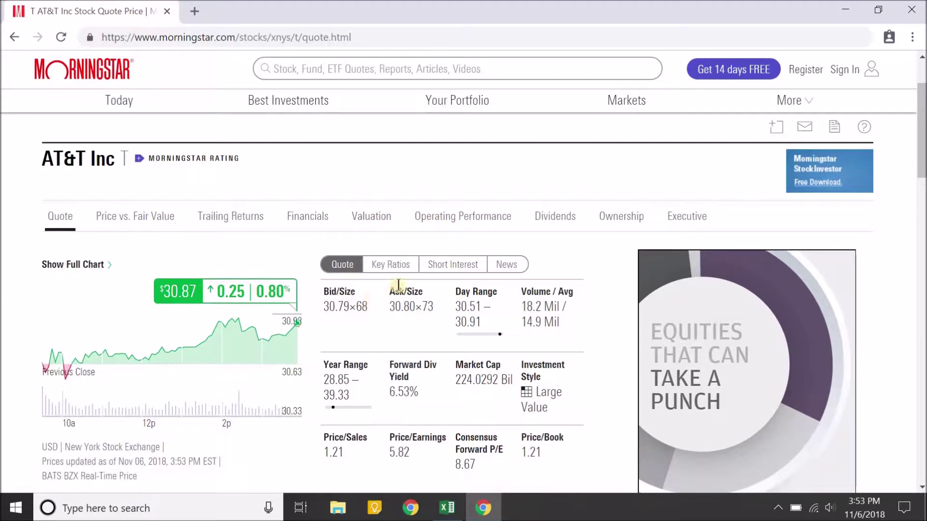
click(404, 266)
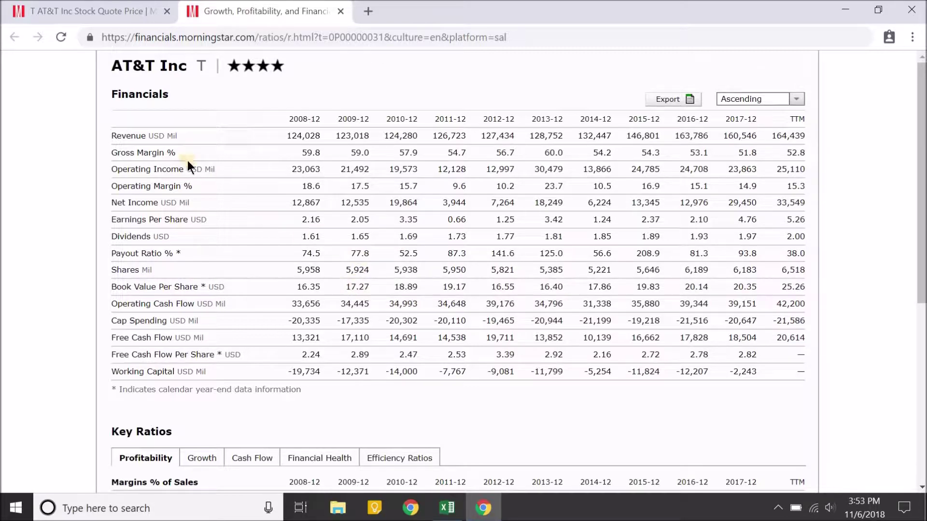
Step: Select and copy AT&T's Book Value Per Share row for 2008–2017
scroll(178, 262, down, 2)
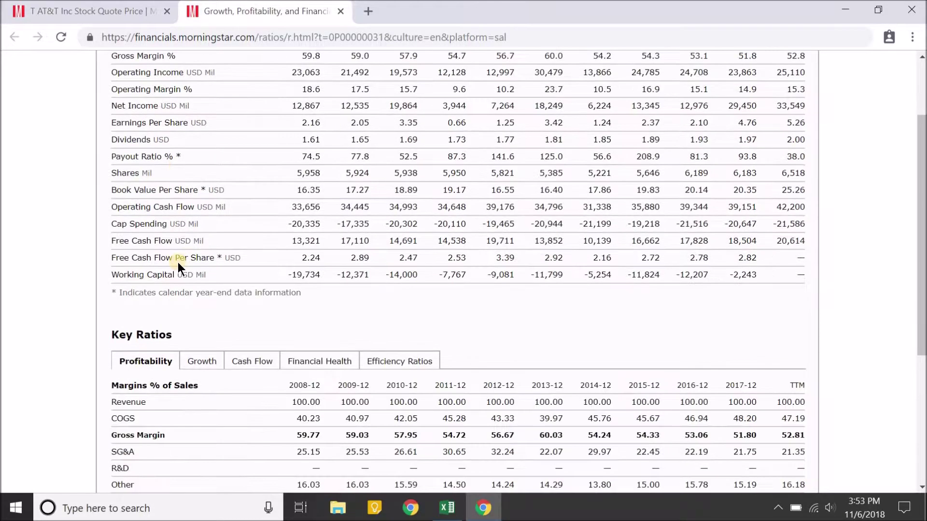
scroll(163, 422, down, 1)
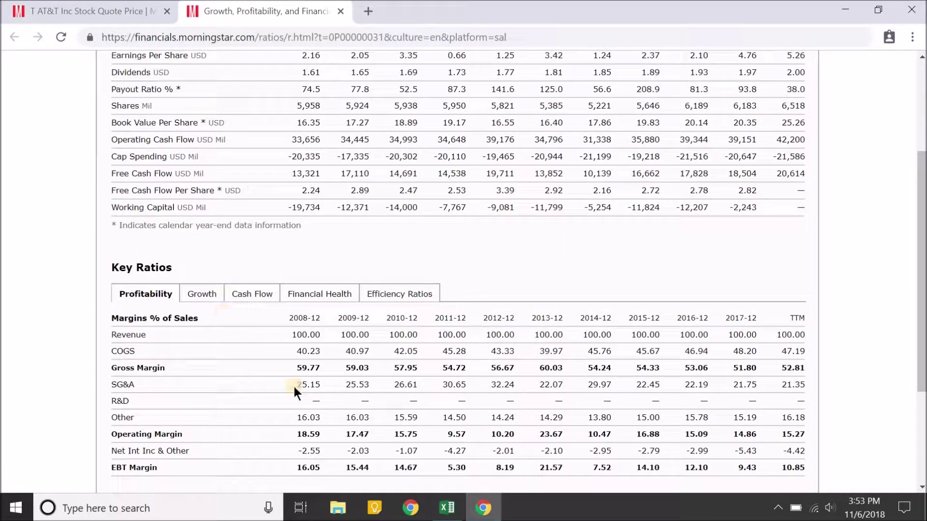
scroll(335, 366, up, 2)
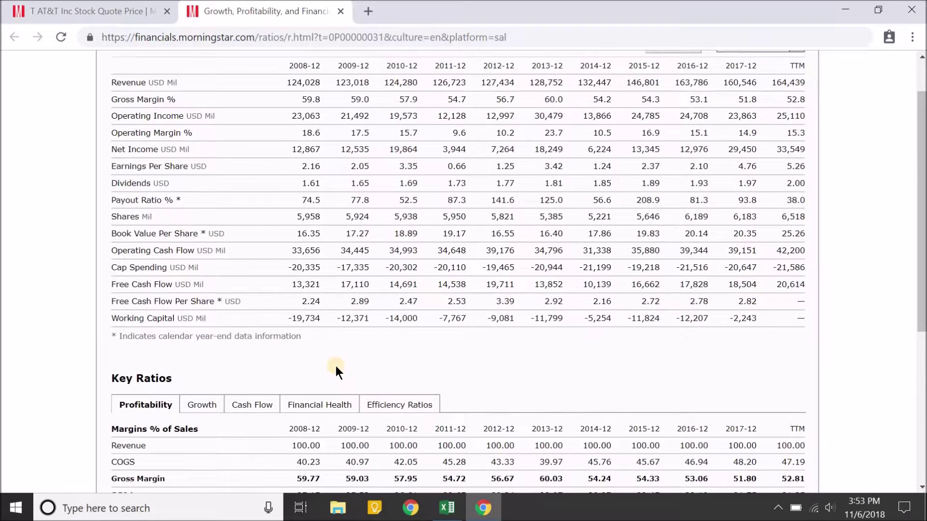
scroll(335, 366, up, 1)
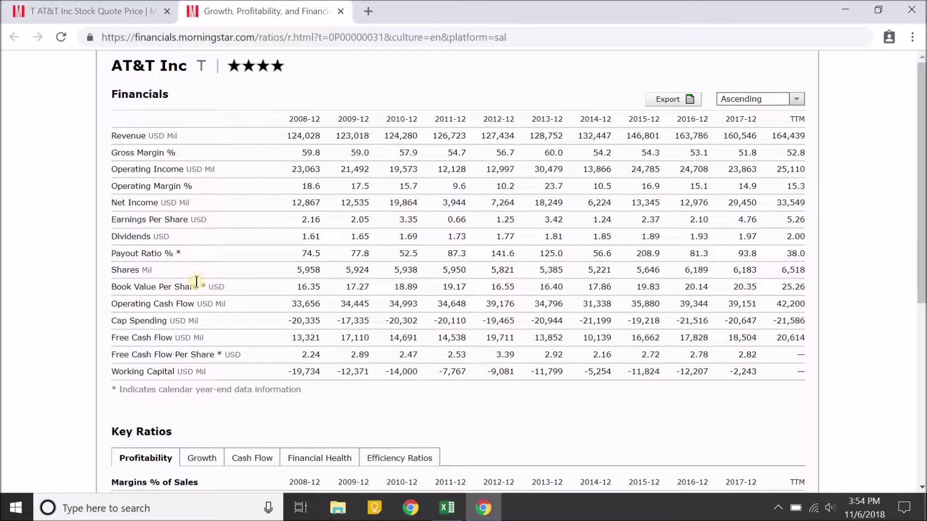
drag(299, 287, 756, 285)
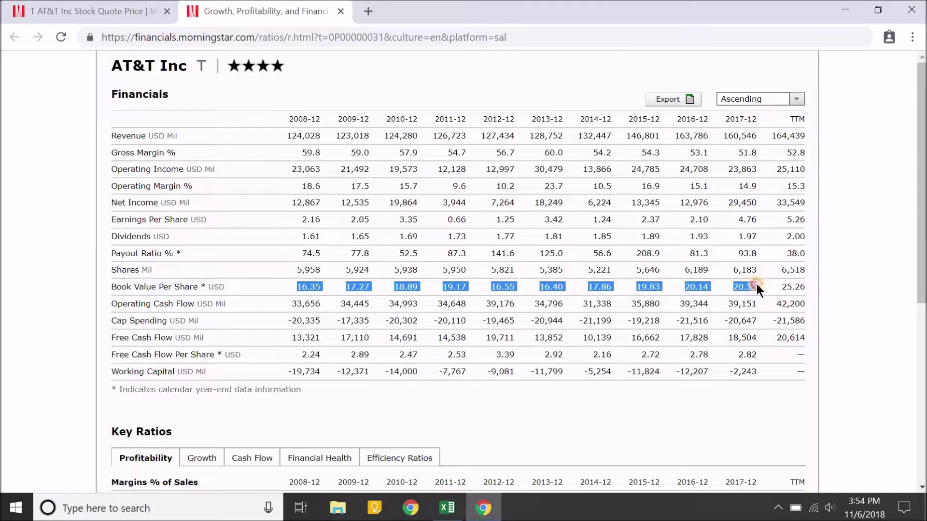
right_click(359, 284)
click(412, 292)
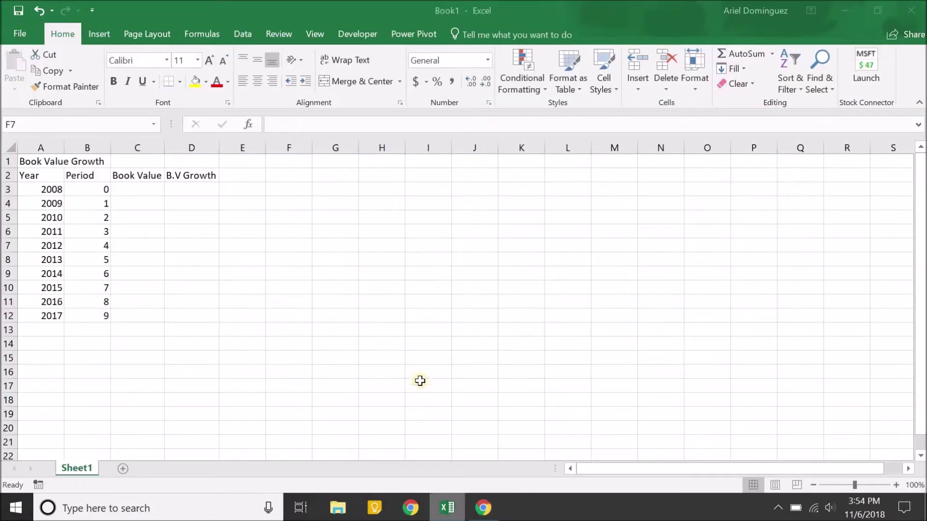
Step: Paste the book values into row 14, then paste them transposed down C3:C12
click(126, 343)
click(14, 89)
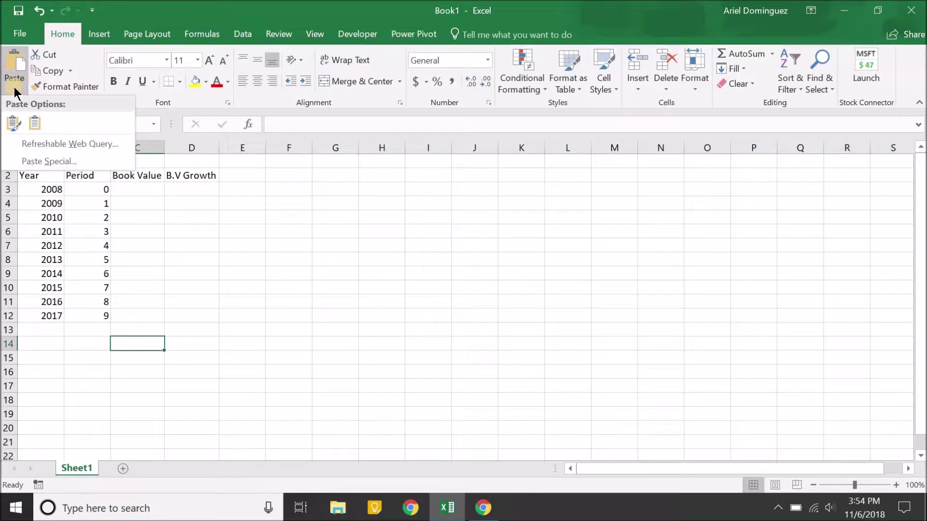
click(35, 122)
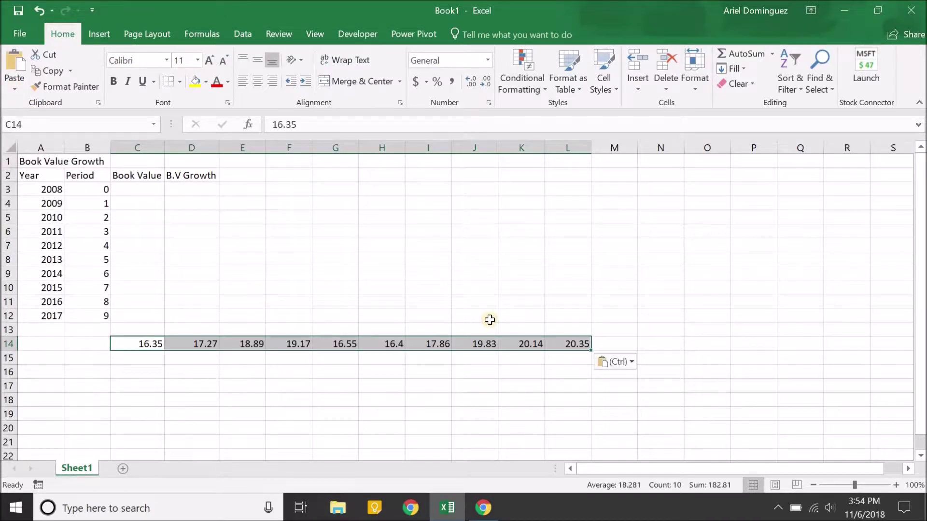
click(45, 71)
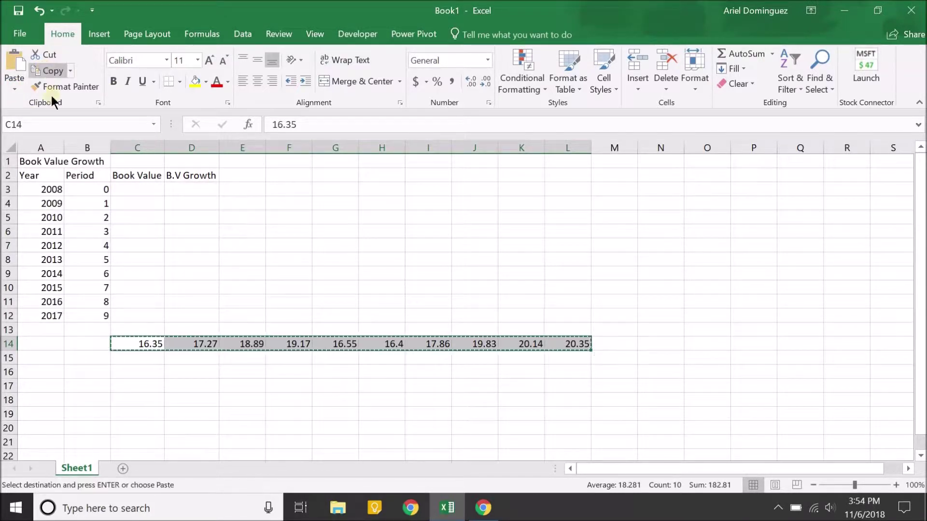
click(144, 191)
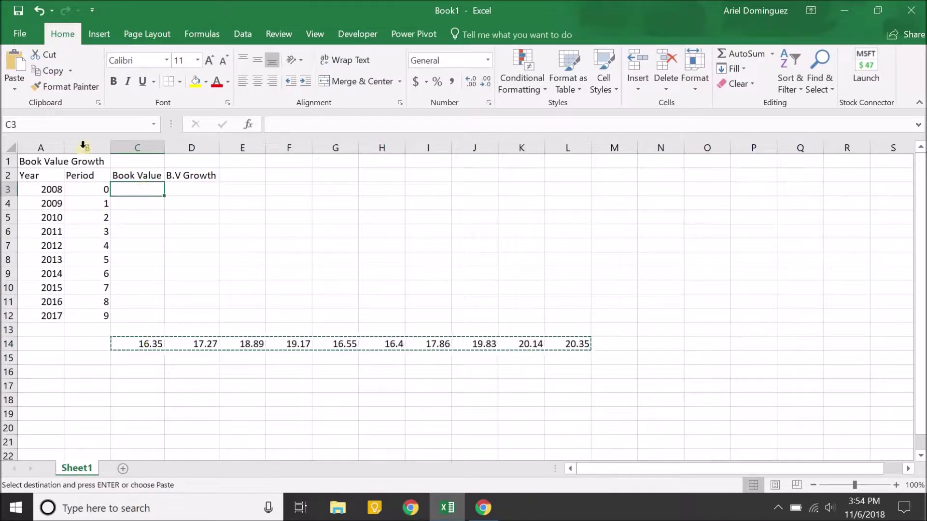
click(13, 89)
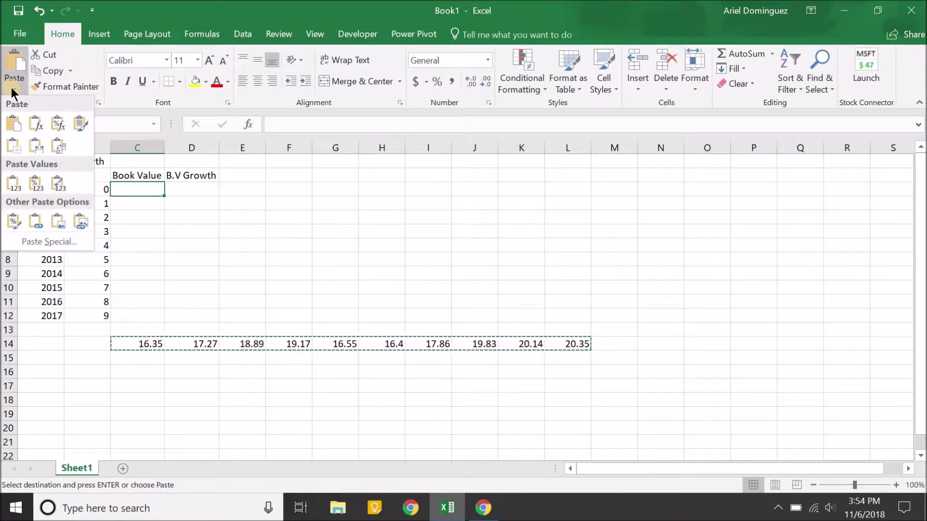
click(62, 147)
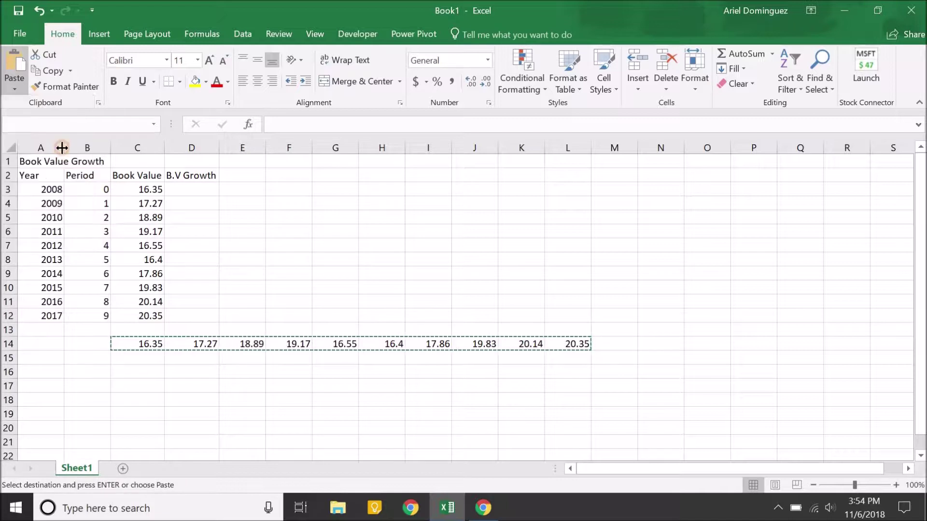
Step: Clear the temporary book values from C14:L14 and select C3:C12
click(135, 345)
drag(309, 342, 556, 347)
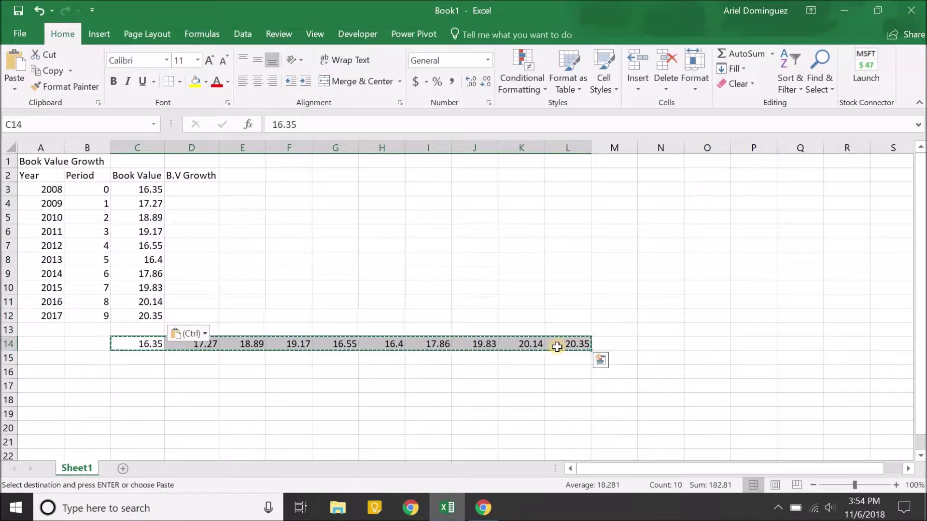
key(Delete)
key(Up)
key(Up)
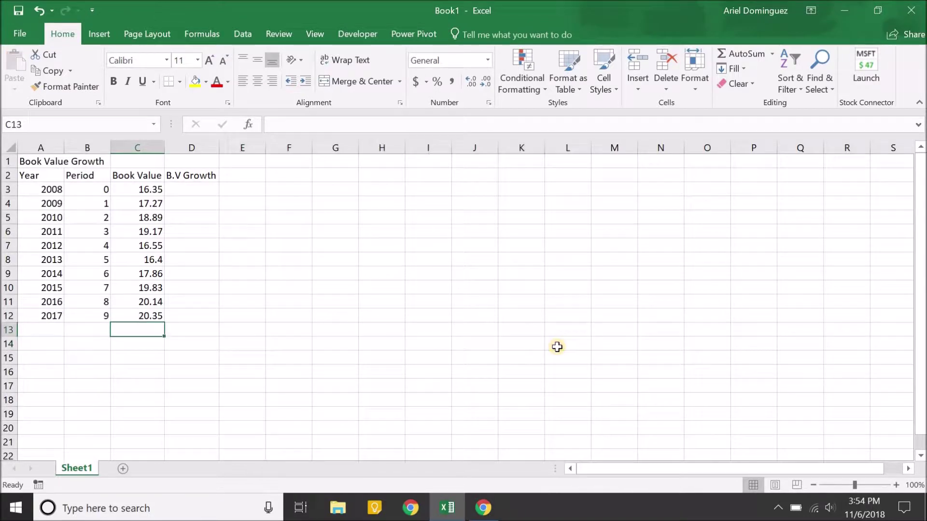
key(shift+Up)
key(shift+Up)
key(shift+Up)
key(shift+Up)
key(shift+Up)
key(shift+Up)
key(shift+Up)
key(shift+Up)
key(shift+Up)
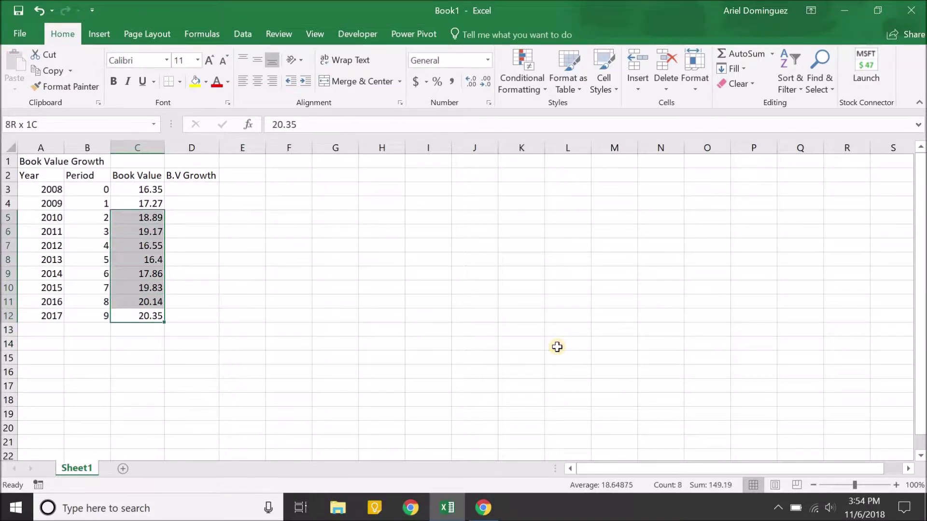
Step: Apply accounting dollar format to the book values in C3:C12
click(416, 81)
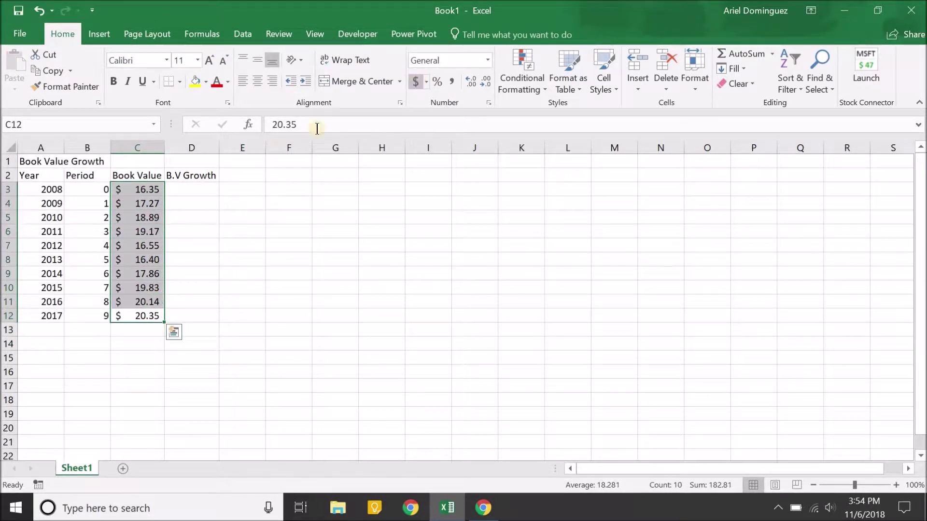
click(189, 203)
key(Up)
key(Up)
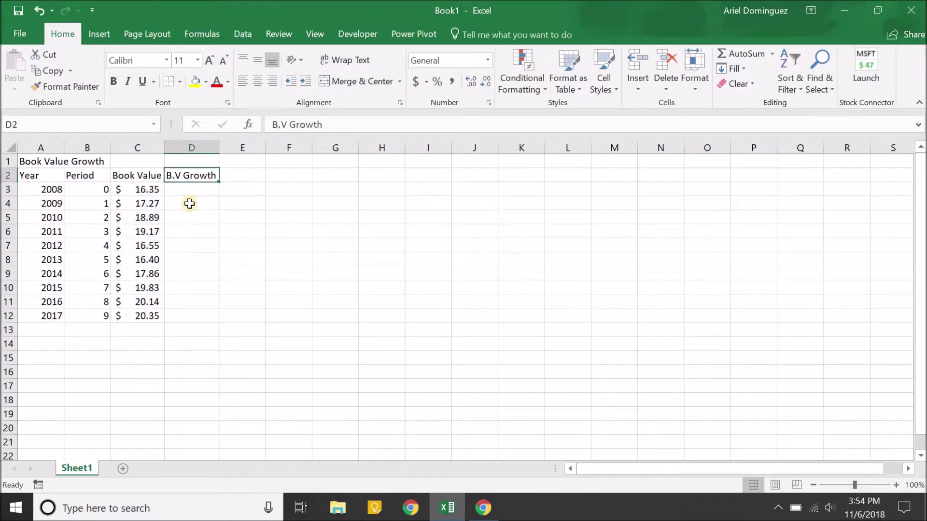
key(Up)
key(Left)
key(Down)
key(Right)
key(Down)
key(Down)
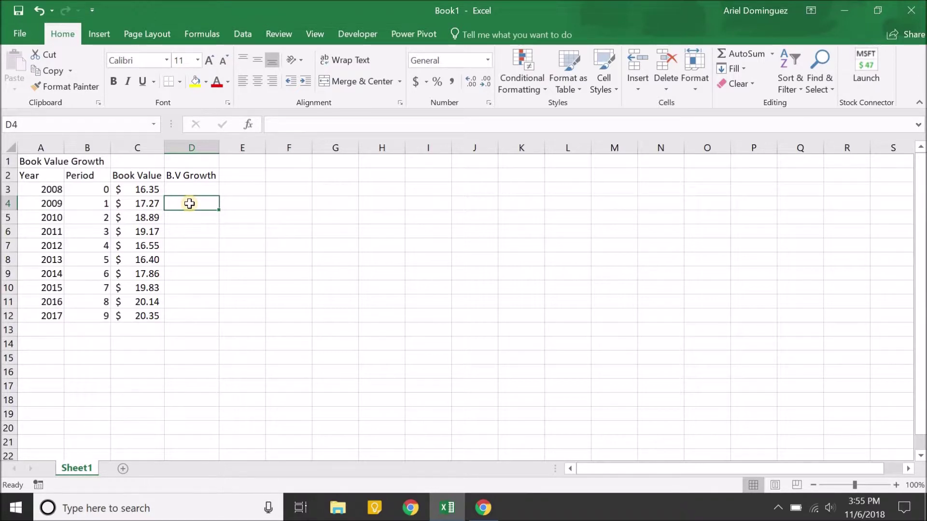
Step: Step through the column C book values and return to D4 for the growth formula
key(Left)
key(Down)
key(Down)
key(Down)
key(Down)
key(Down)
key(Down)
key(Down)
key(Up)
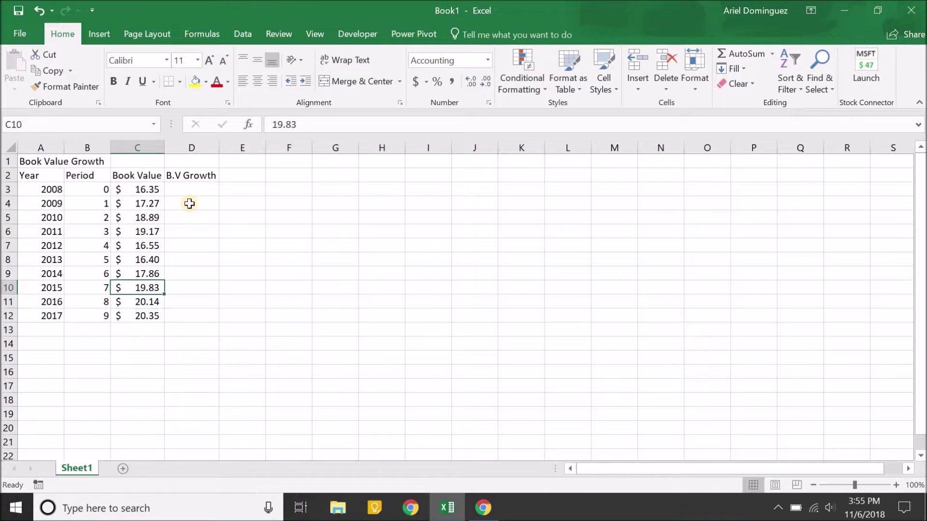
key(Up)
key(Up)
key(Right)
key(Up)
key(Up)
key(Up)
key(Up)
Step: Enter the growth formula =C4/C3-1 in D4
text(=)
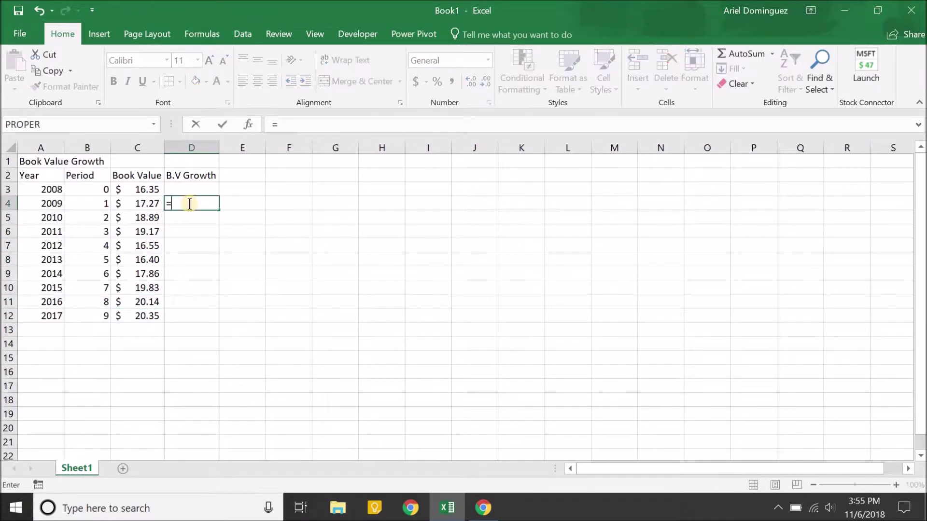
key(Left)
text(/)
key(Left)
key(Up)
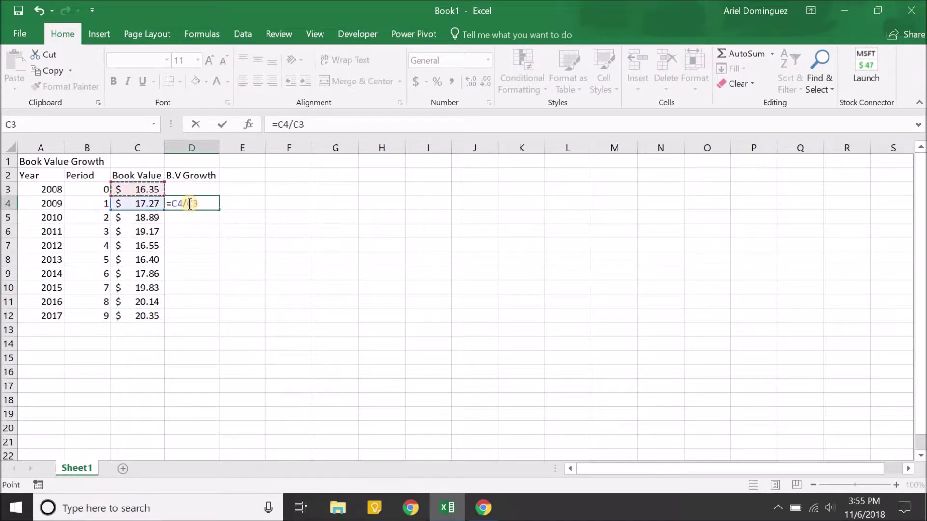
text(-1)
key(Return)
Step: Format D4 as a percentage with two decimal places
click(189, 203)
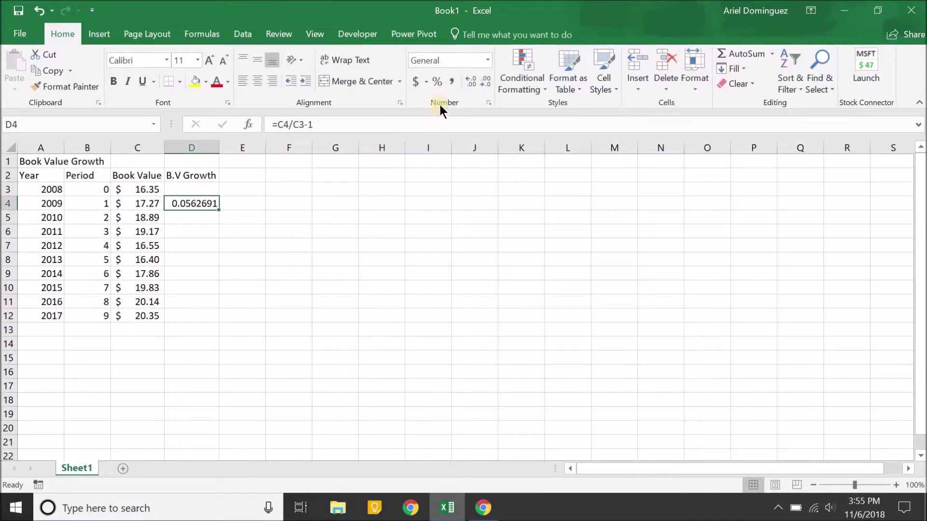
click(437, 81)
click(473, 82)
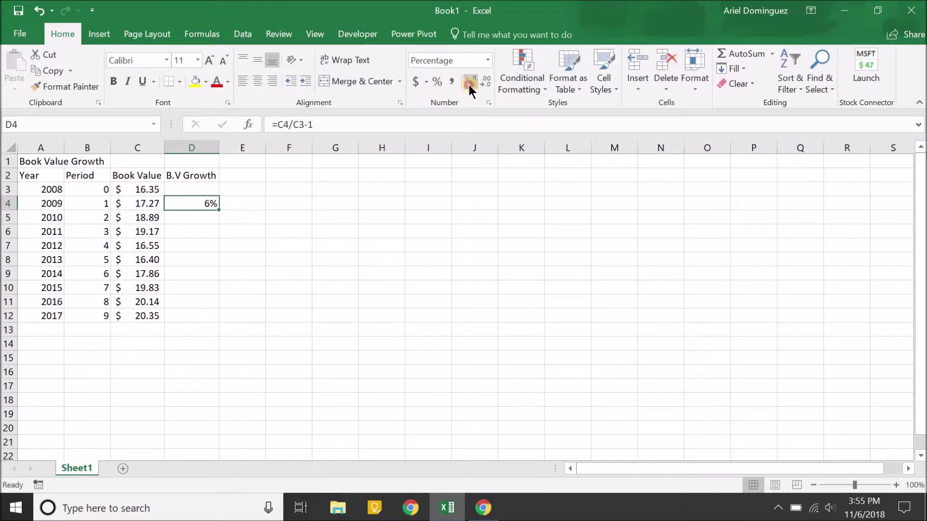
click(472, 82)
Step: Fill the growth formula down to D12, giving 5.63% through 1.04%
click(147, 190)
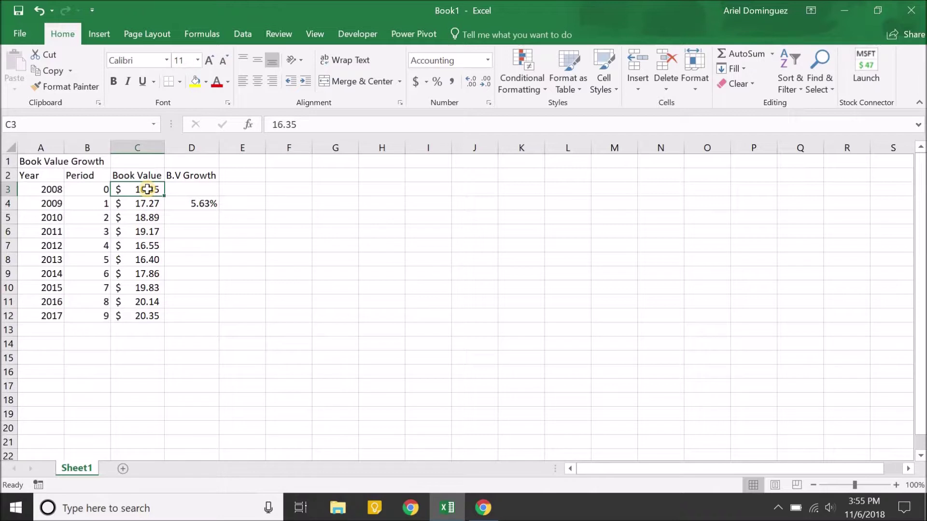
key(Down)
key(Right)
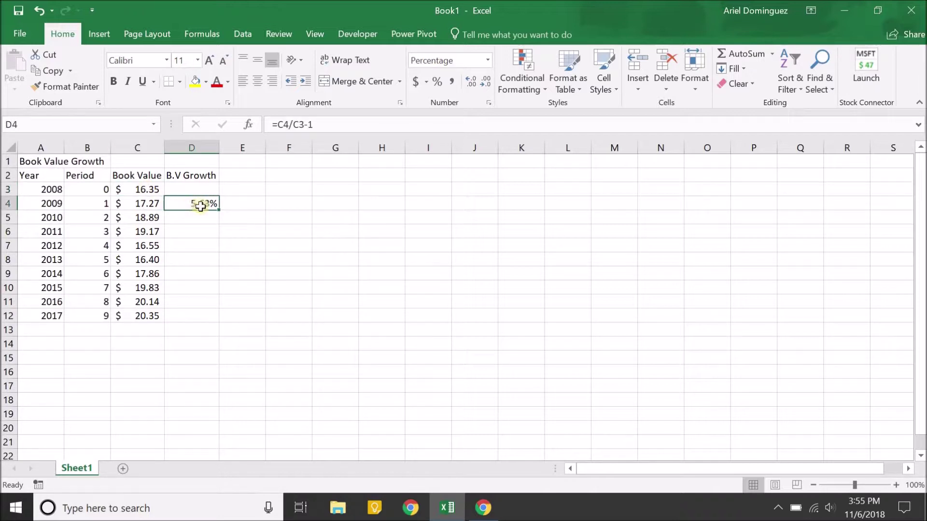
drag(218, 209, 202, 316)
click(260, 318)
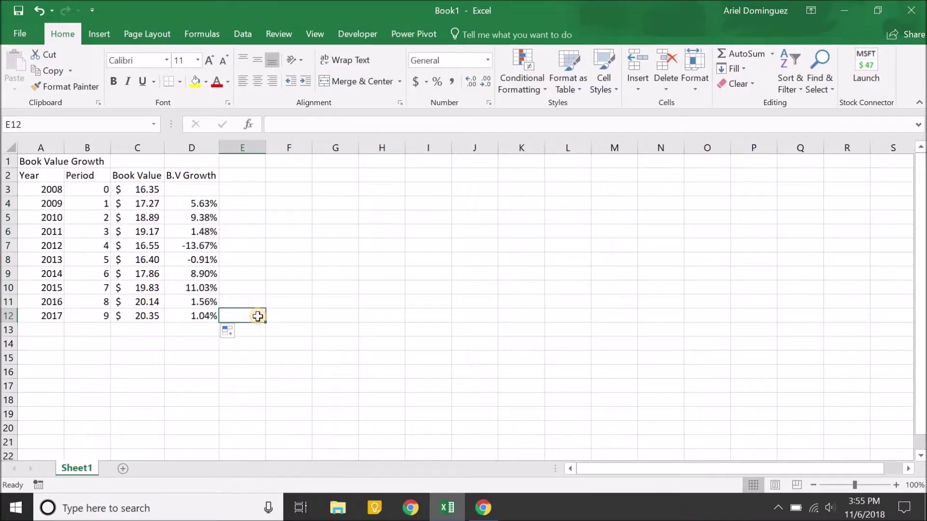
Step: Review the copied growth formulas against the book values in column C
key(Left)
key(Up)
key(Up)
key(Up)
key(Up)
key(Up)
key(Up)
key(Up)
key(Left)
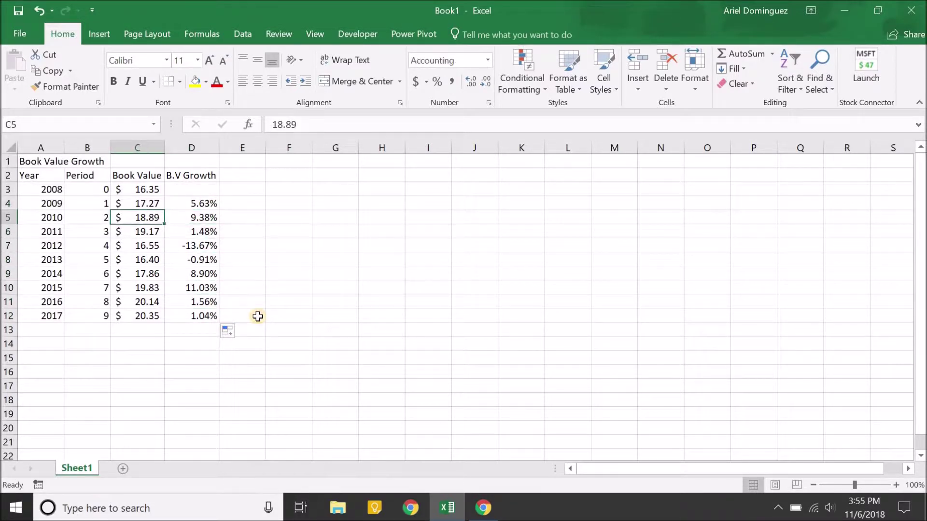
key(Right)
key(Up)
key(Up)
key(Down)
key(Down)
key(Down)
key(Left)
key(Up)
key(Up)
key(Up)
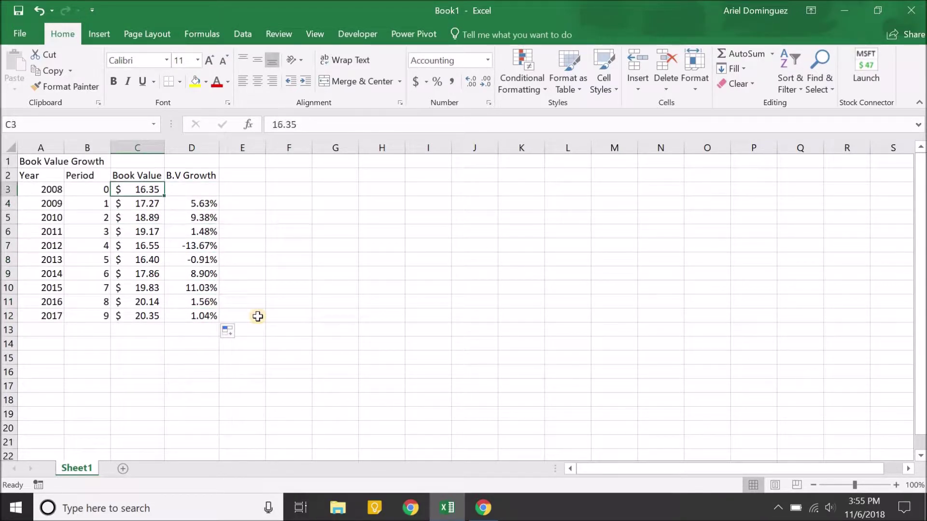
key(Down)
key(Down)
key(Down)
key(Down)
key(Down)
key(Down)
key(Down)
key(Down)
key(Down)
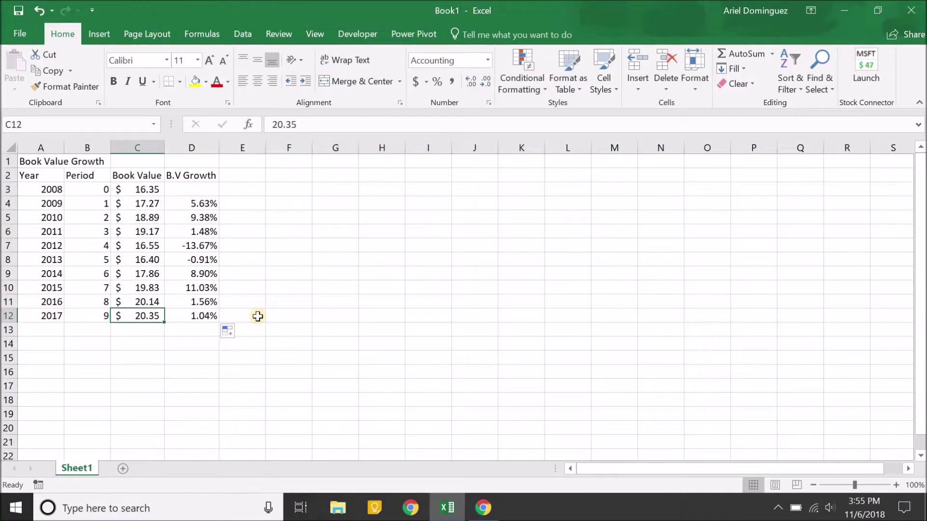
Step: Point out the first and last book values, C3 and C12, then move to A13
key(Down)
key(Left)
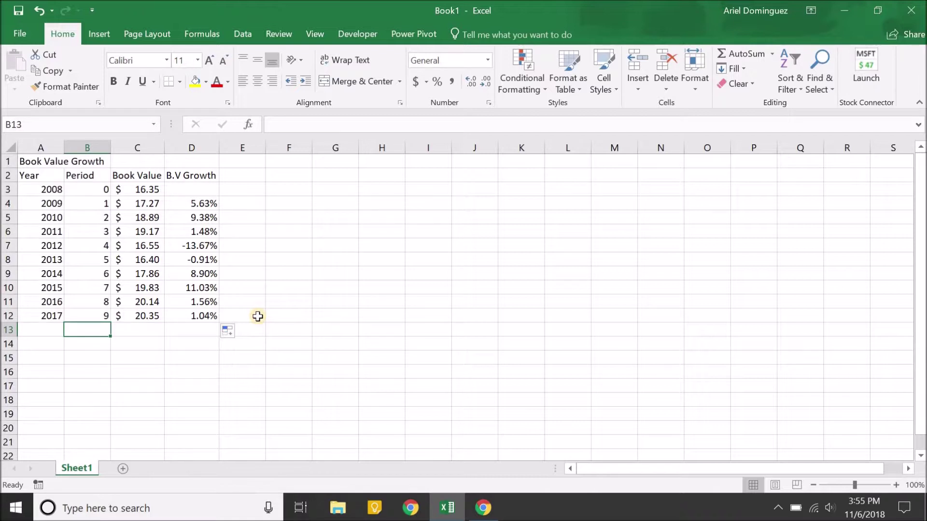
key(Right)
key(Up)
key(Up)
key(Up)
key(Up)
key(Up)
key(Up)
key(Up)
key(Up)
key(Up)
key(Up)
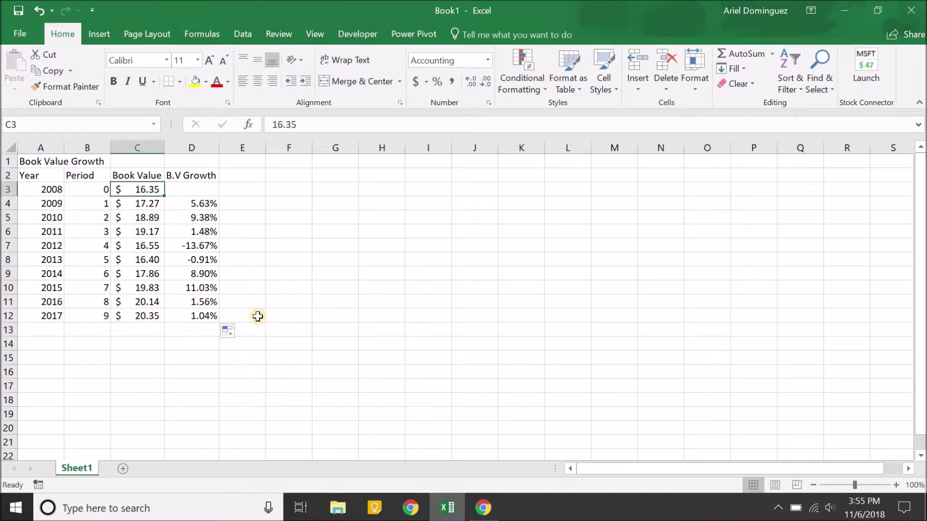
key(Down)
key(Down)
key(Down)
key(Down)
key(Down)
key(Down)
key(Down)
key(Down)
key(Down)
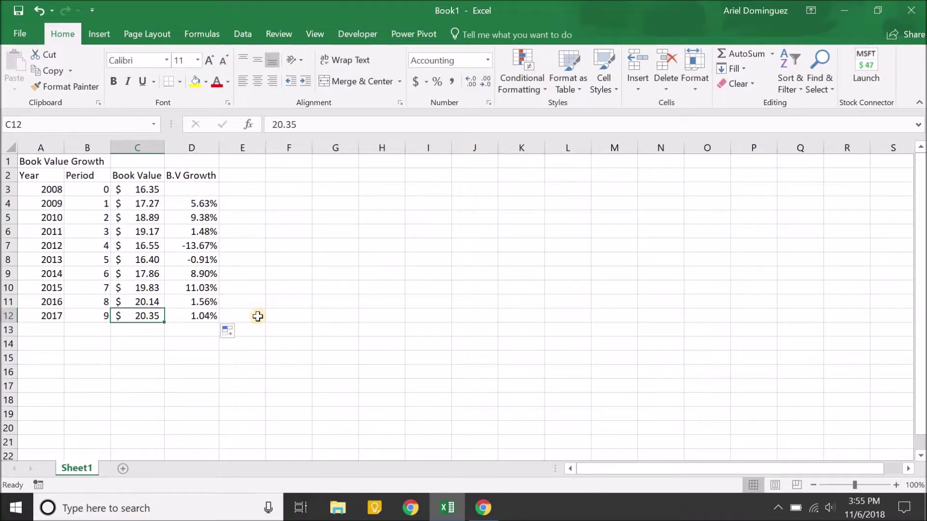
key(Down)
key(Left)
key(Left)
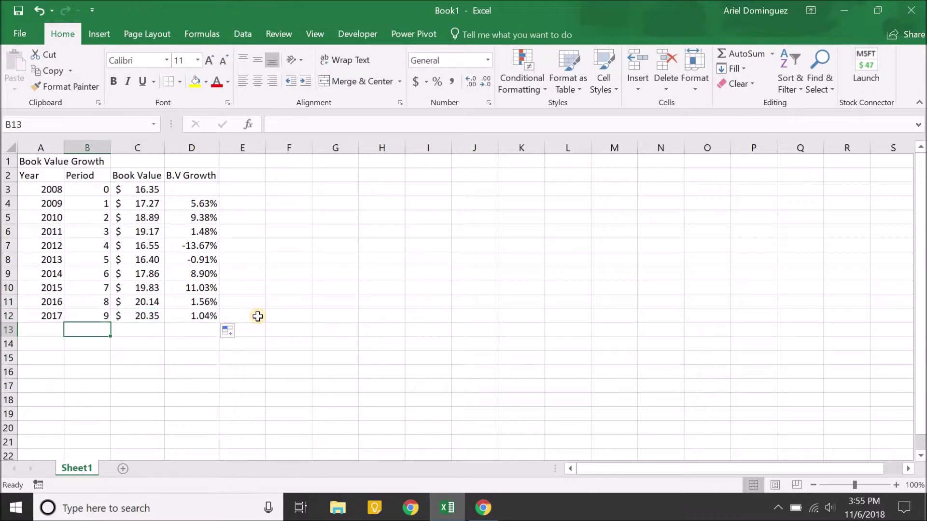
Step: Label row 13 as '10 year growth'
text(10)
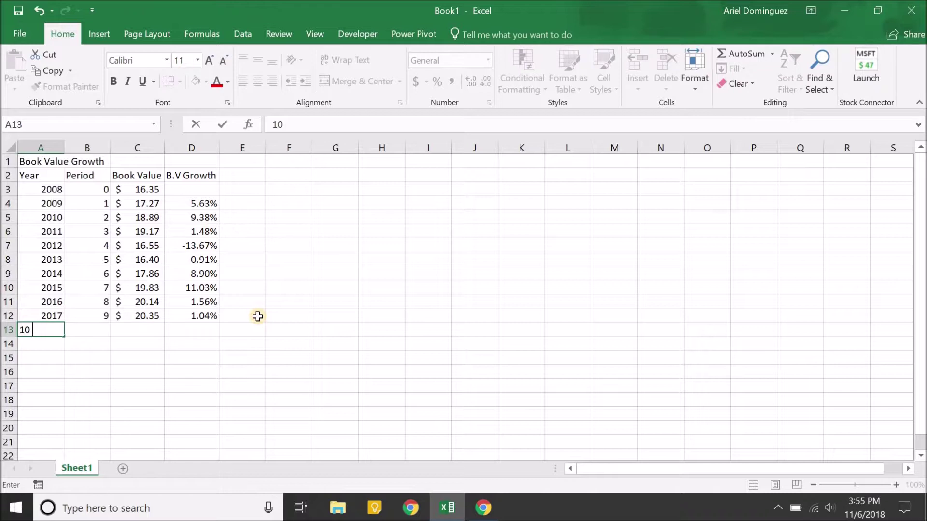
text( y)
key(BackSpace)
text(year growth)
key(Return)
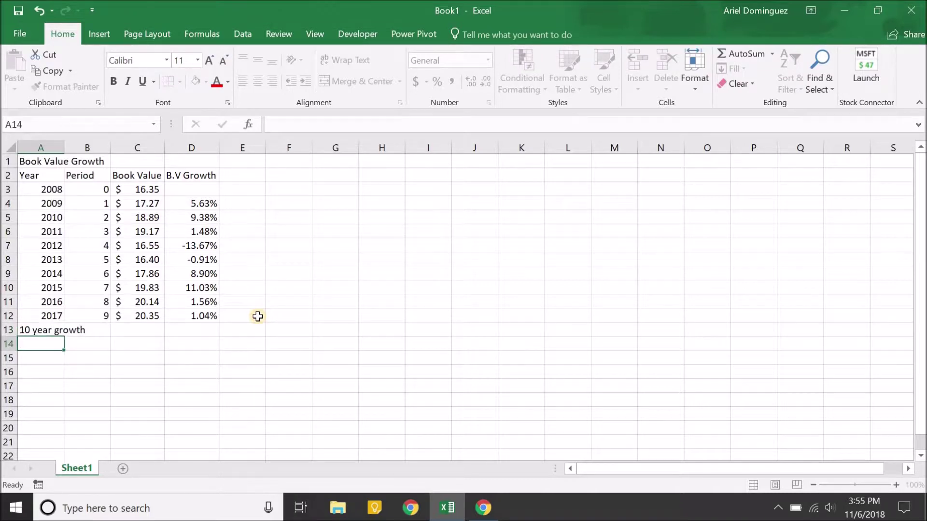
key(Up)
key(Right)
key(Right)
Step: Compute the 10-year growth in C13 with =RATE(B12,0,C3,-C12,0)
text(=rate)
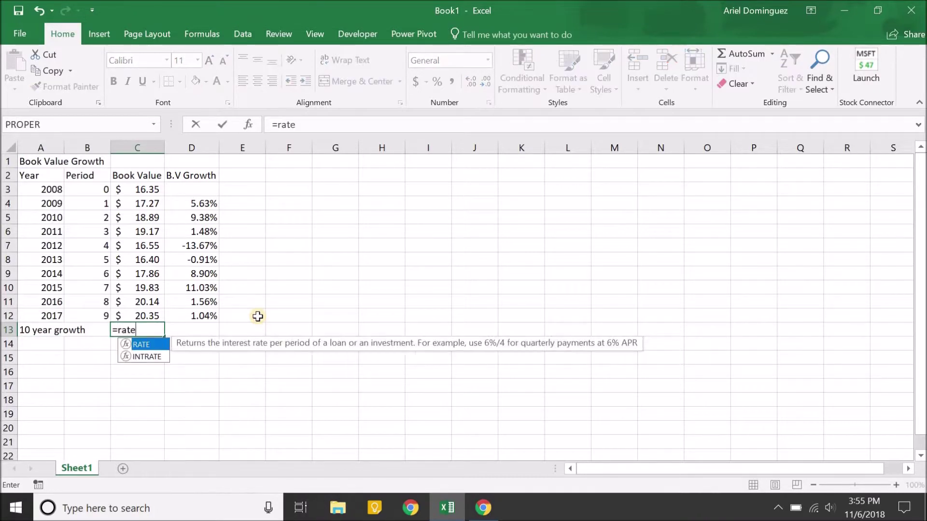
key(Tab)
key(Up)
key(Left)
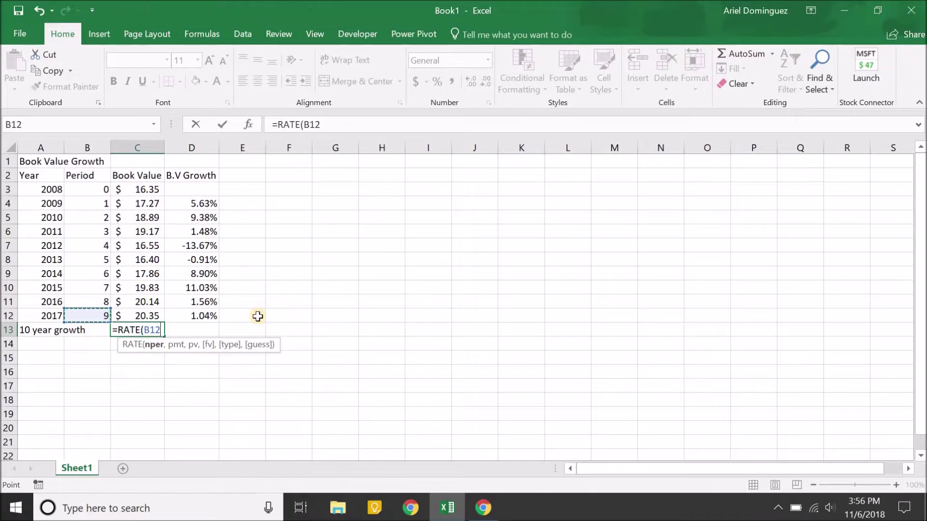
text(,)
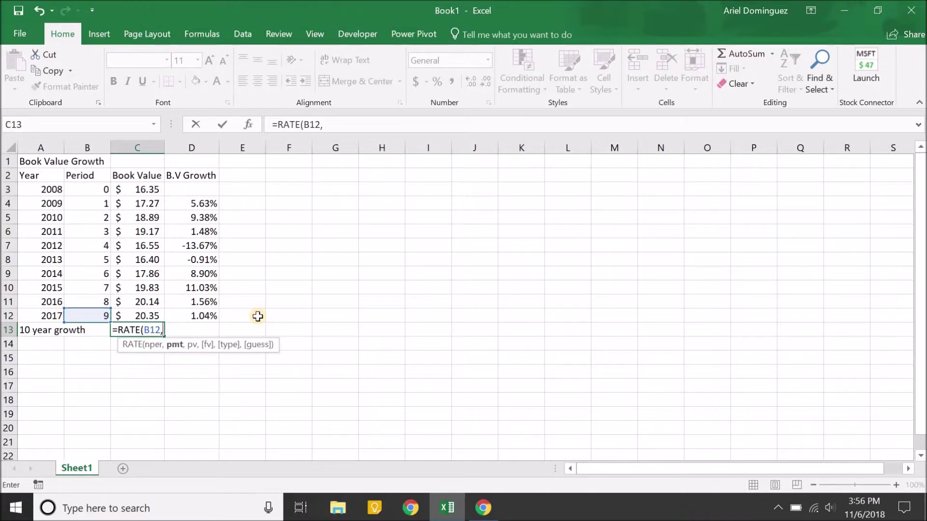
text(0,)
key(Up)
key(Up)
key(Up)
key(Up)
key(Up)
key(Up)
key(Up)
key(Up)
key(Up)
key(Up)
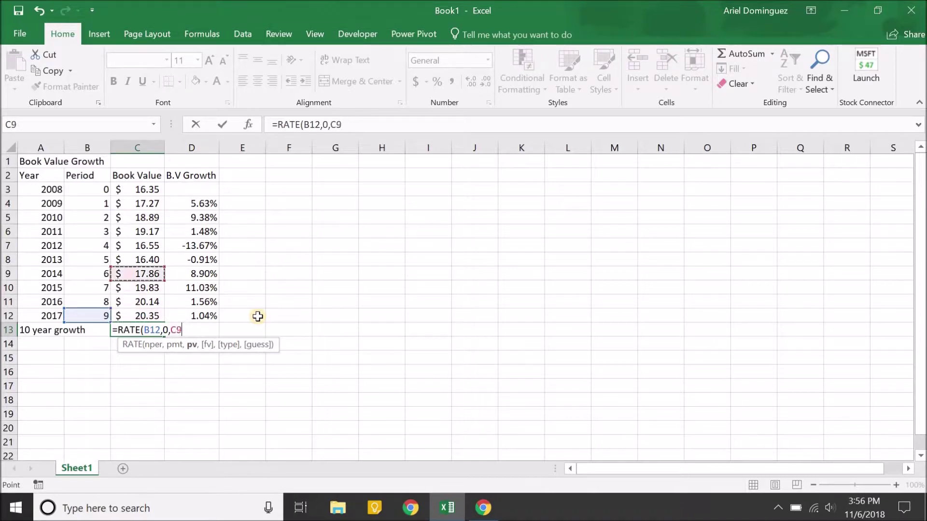
key(Left)
key(Left)
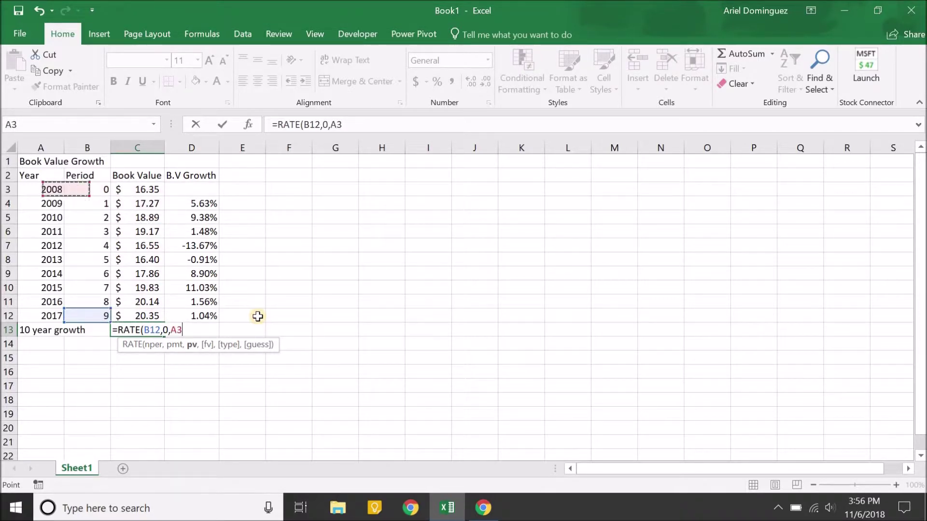
key(Right)
key(Right)
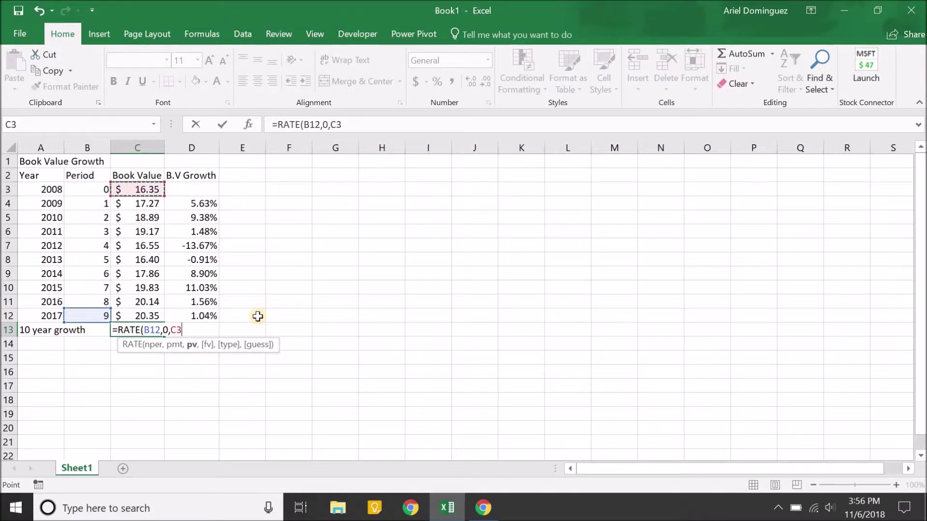
text(,)
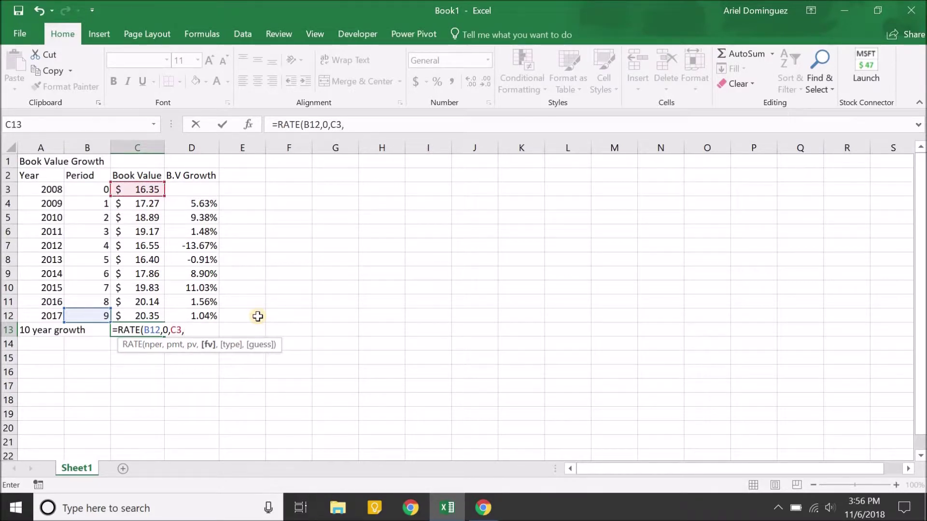
text(-)
key(Up)
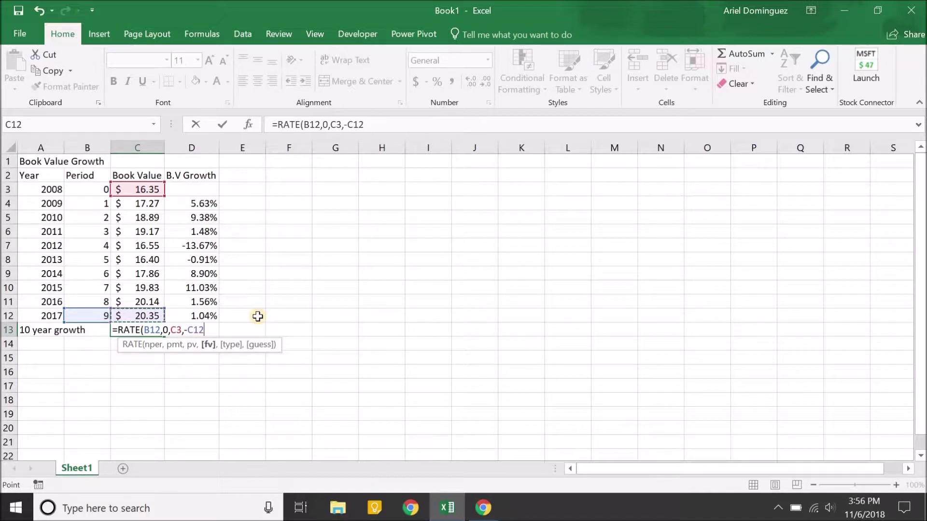
text(,0))
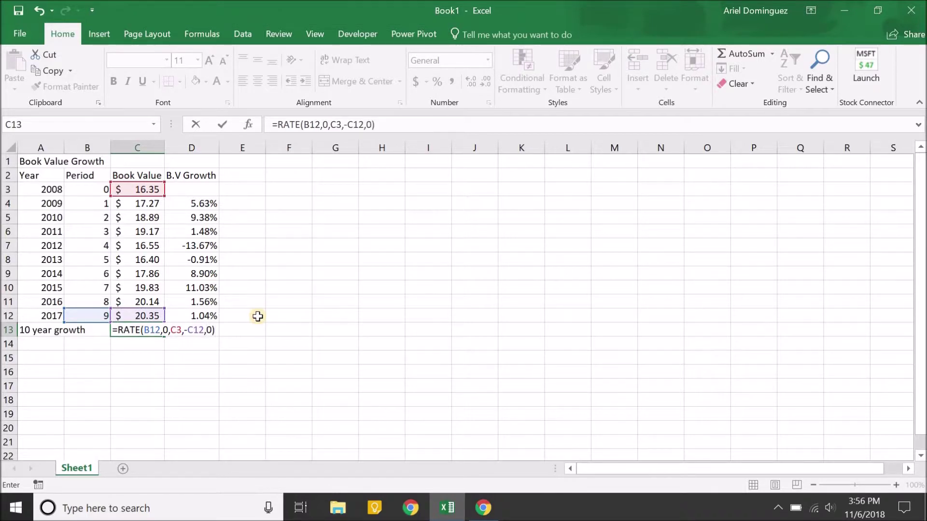
key(Return)
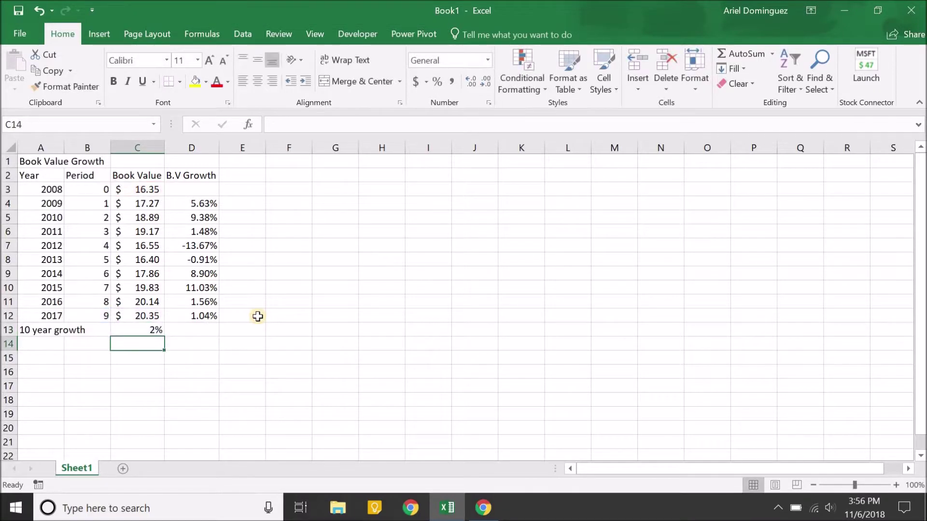
Step: Show the growth rate with two decimals as 2.46% and review its input cells
key(Up)
click(466, 83)
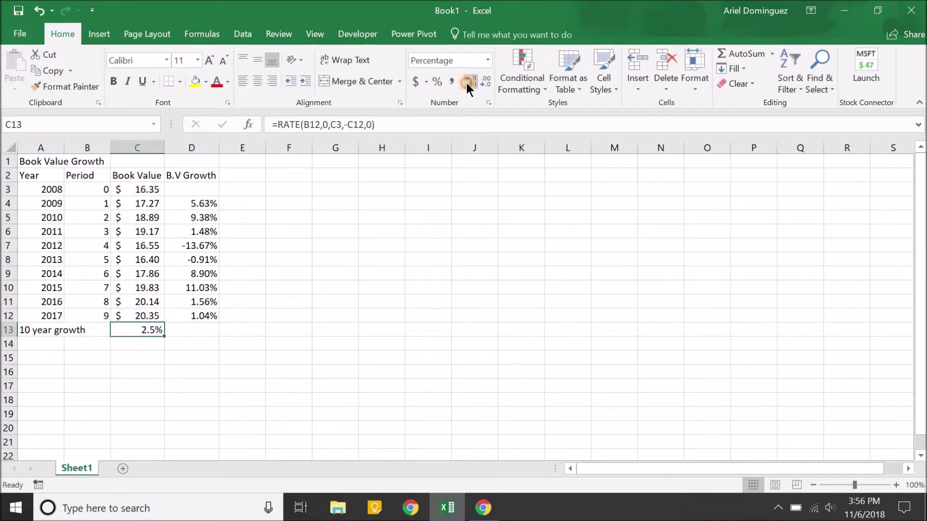
click(466, 83)
key(Up)
key(Up)
key(Up)
key(Left)
key(Up)
key(Up)
key(Up)
key(Up)
key(Up)
key(Up)
key(Up)
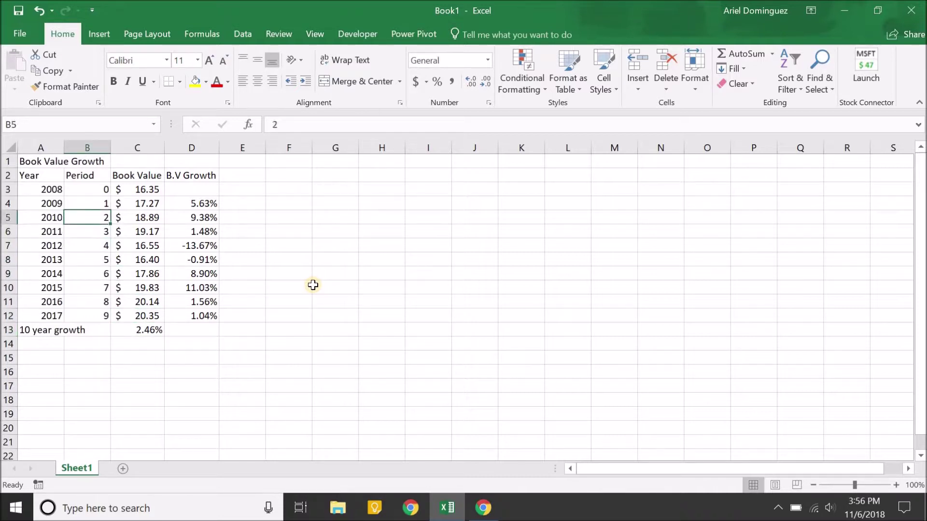
key(Right)
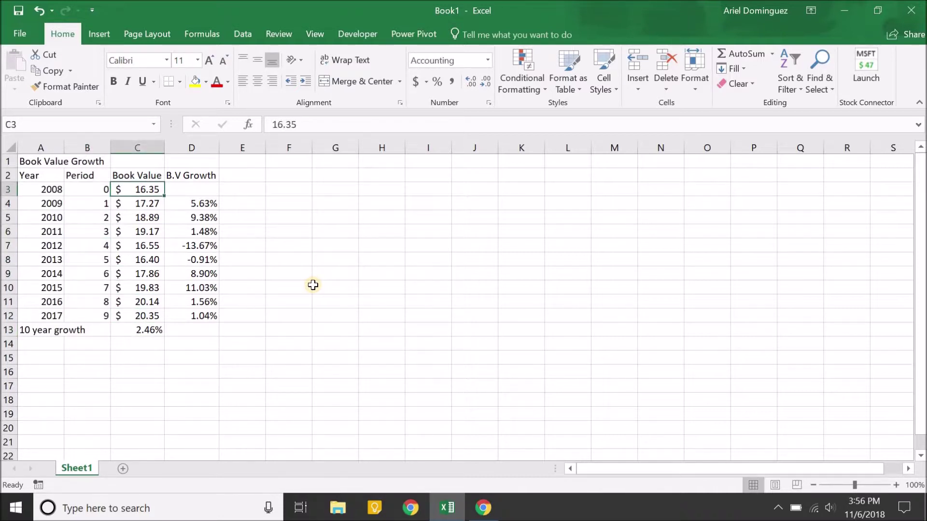
key(Down)
key(Down)
key(Down)
key(Down)
key(Down)
key(Down)
key(Down)
key(Down)
key(Down)
key(Down)
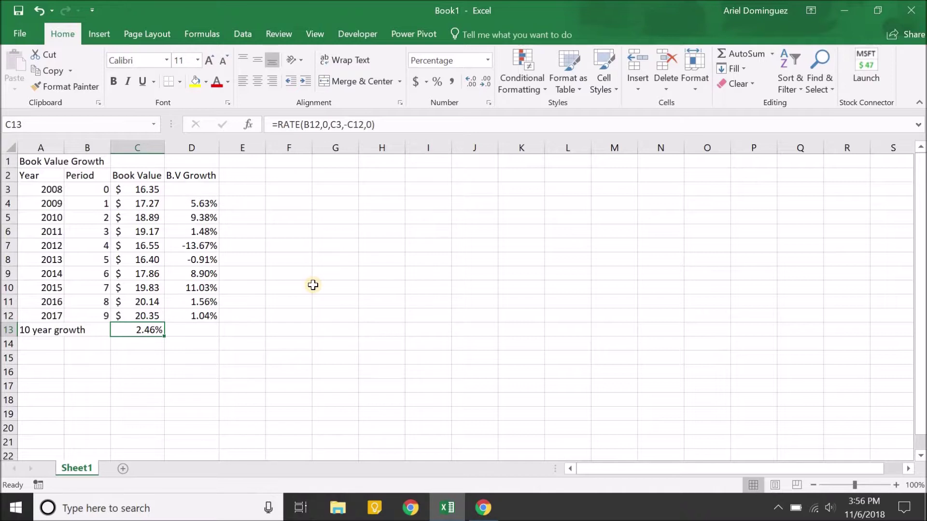
Step: Move to F3, where the valuation table begins, and down to the Current Book Value row
key(Up)
key(Up)
key(Right)
key(Right)
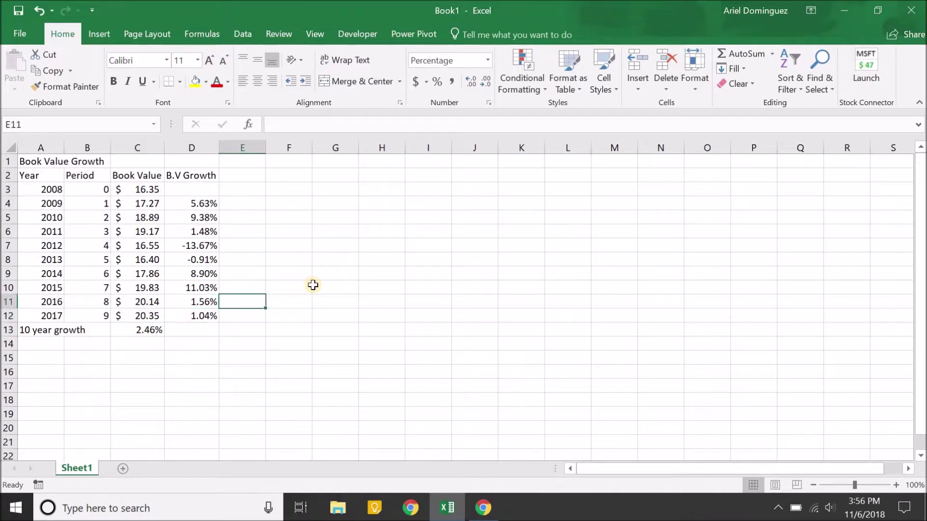
key(Up)
key(Up)
key(Up)
key(Up)
key(Right)
key(Right)
key(Up)
key(Up)
key(Up)
key(Left)
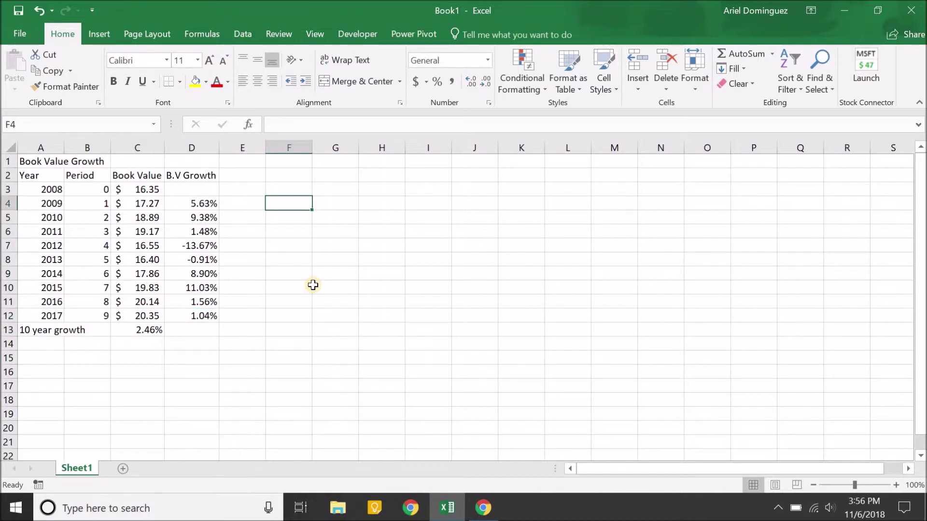
key(Up)
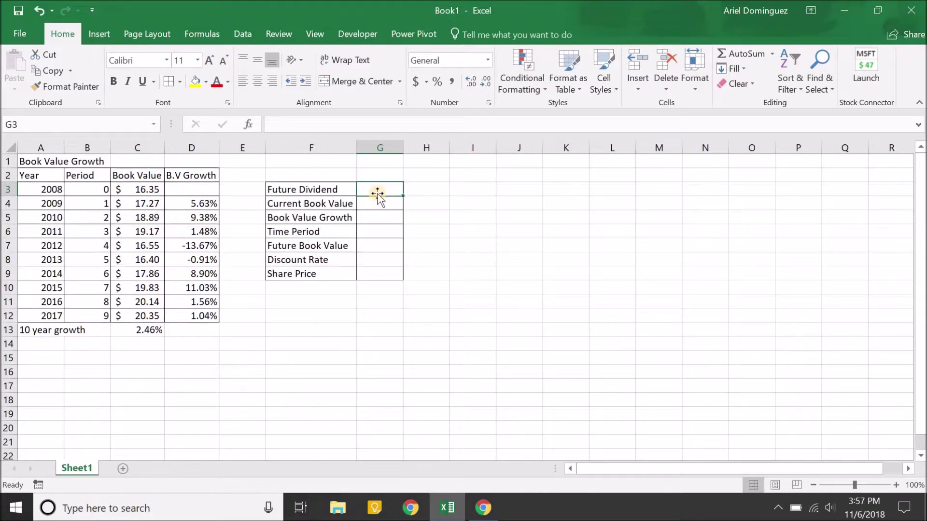
key(Down)
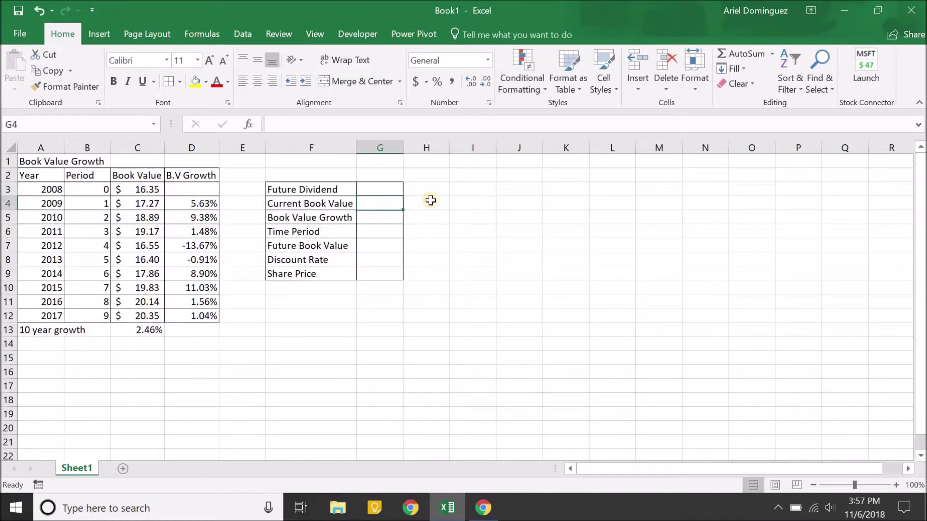
key(Up)
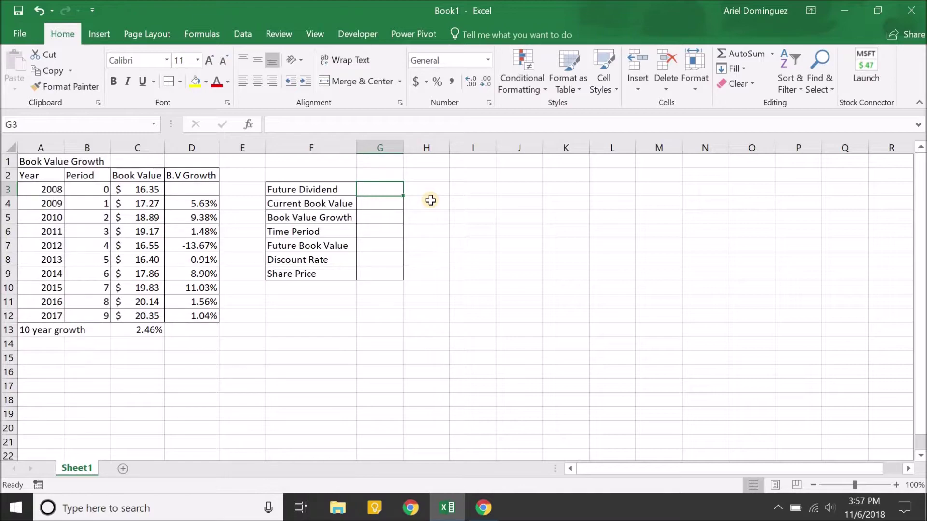
Step: Bring up the Morningstar AT&T financials page to read the 2.00 USD dividend per share
click(483, 507)
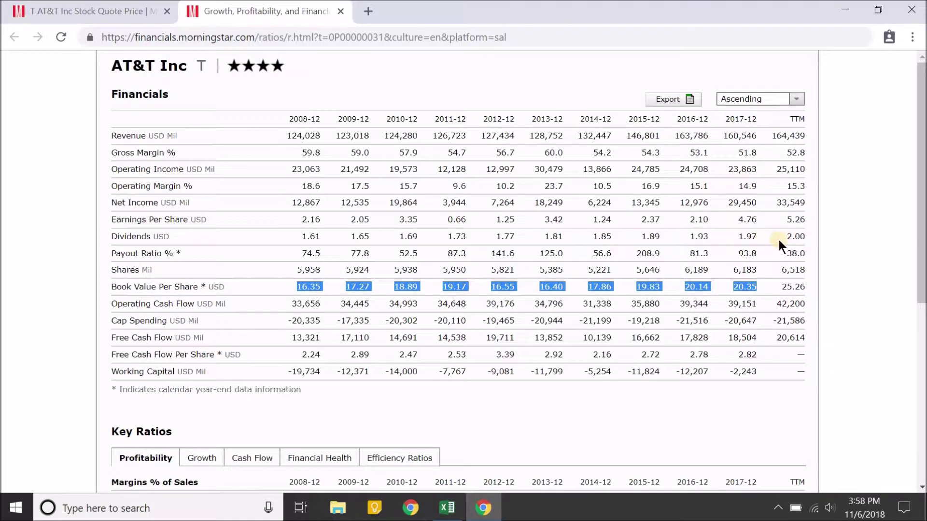
Step: Enter a Future Dividend of 2 in G3 and format it as $2.00
click(440, 507)
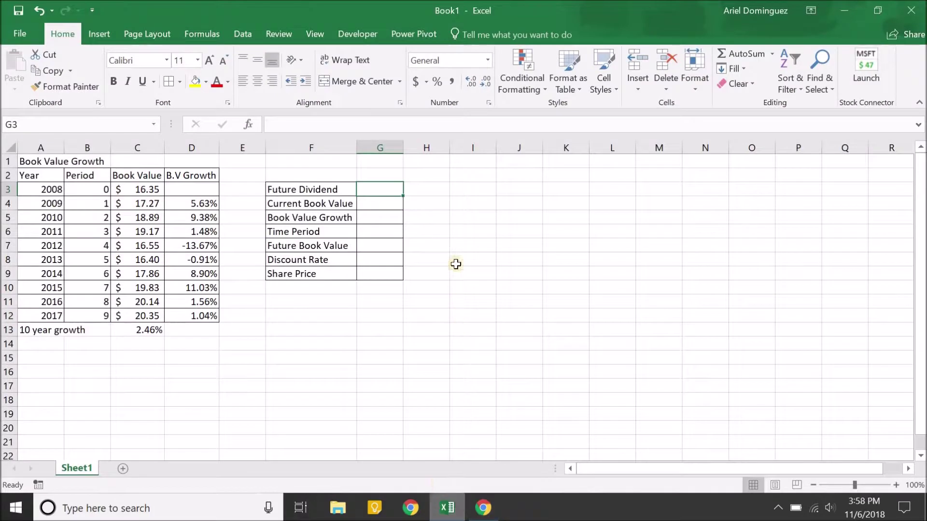
text(2.04)
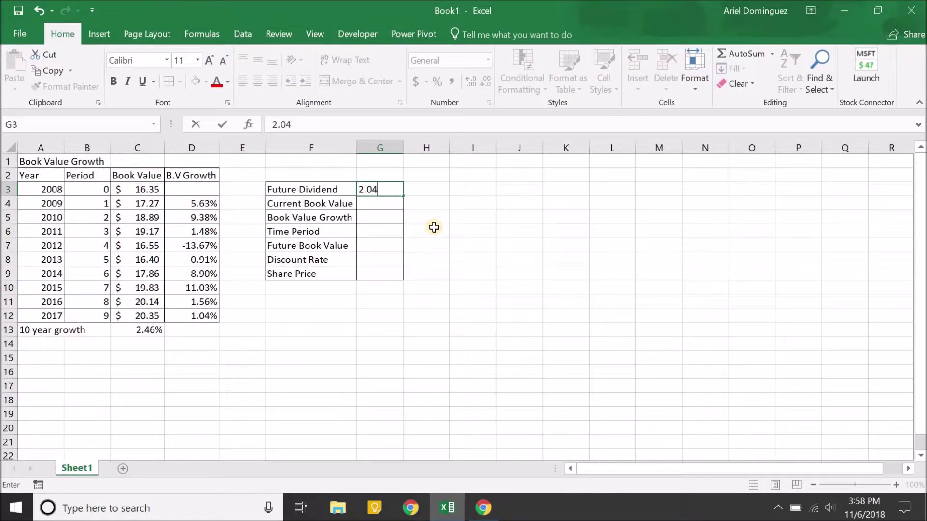
key(Return)
key(Up)
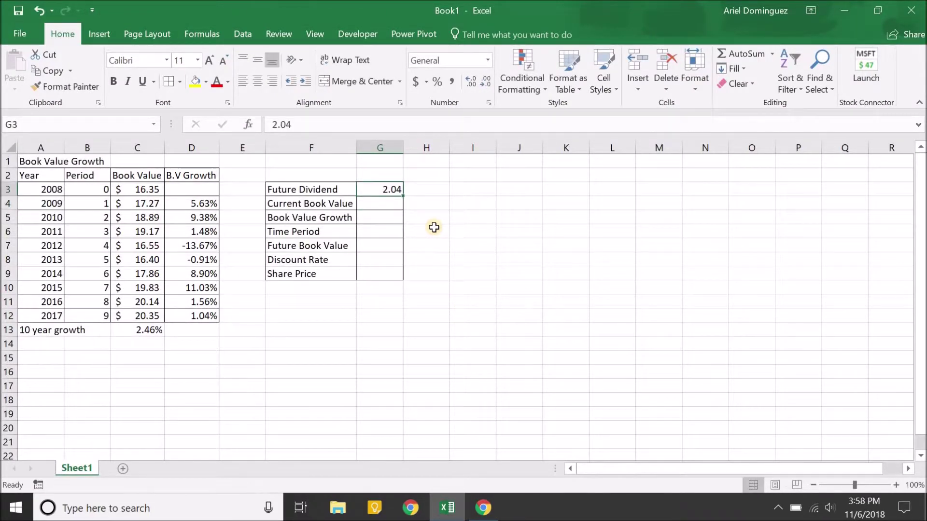
text(2)
key(Return)
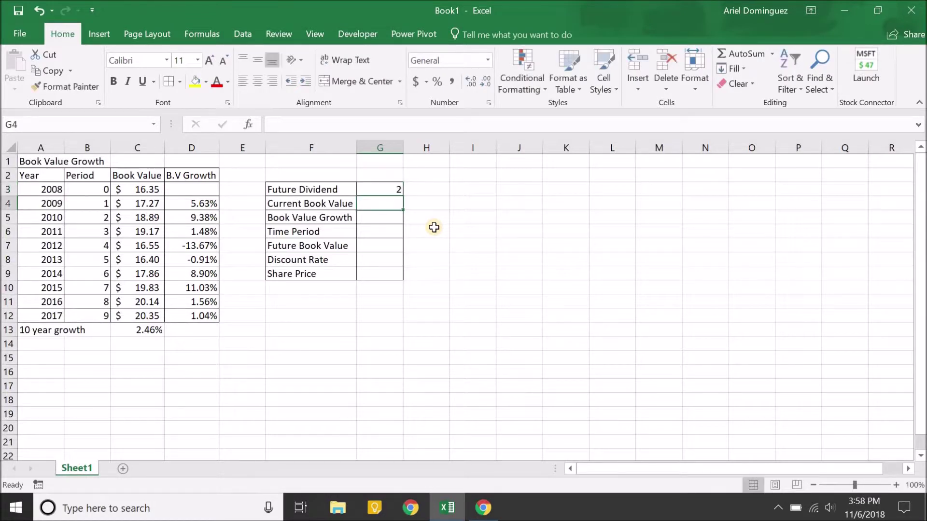
key(Up)
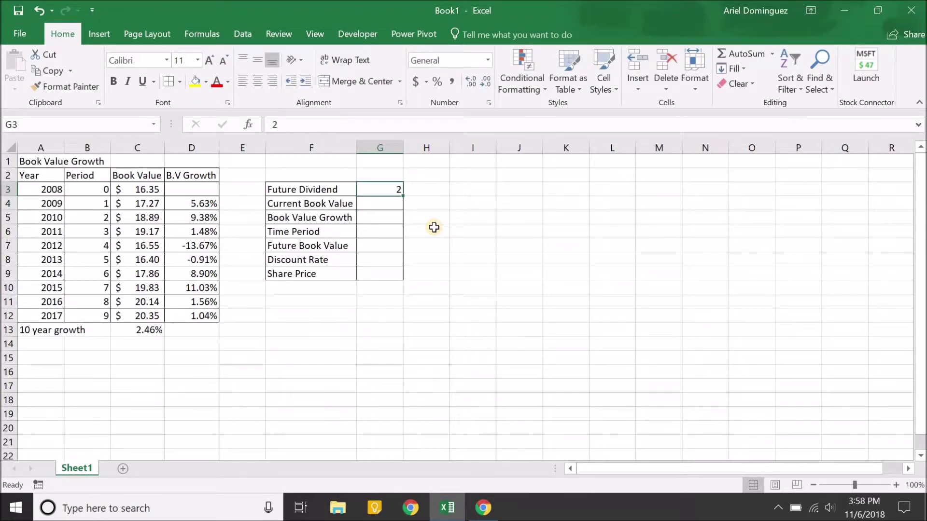
click(416, 82)
Step: Link Current Book Value in G4 to the 2017 book value (=C12, $20.35)
key(Down)
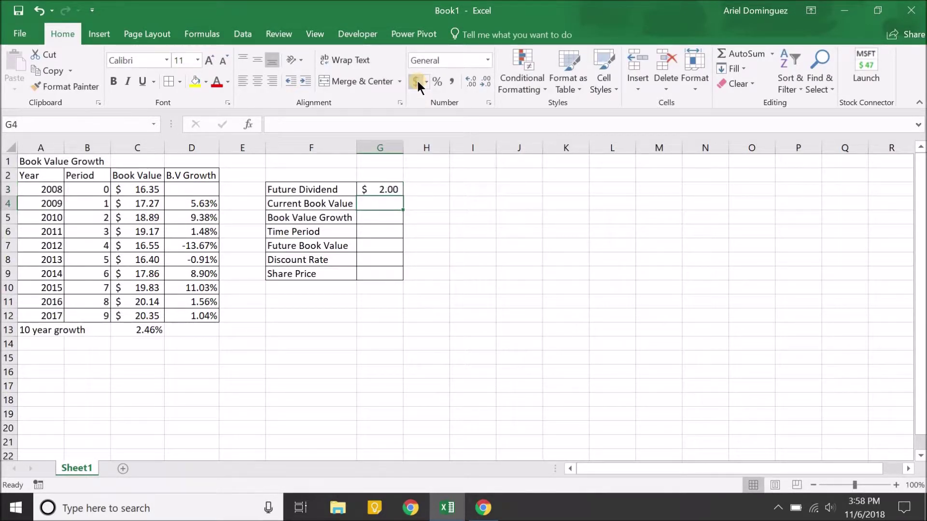
text(=)
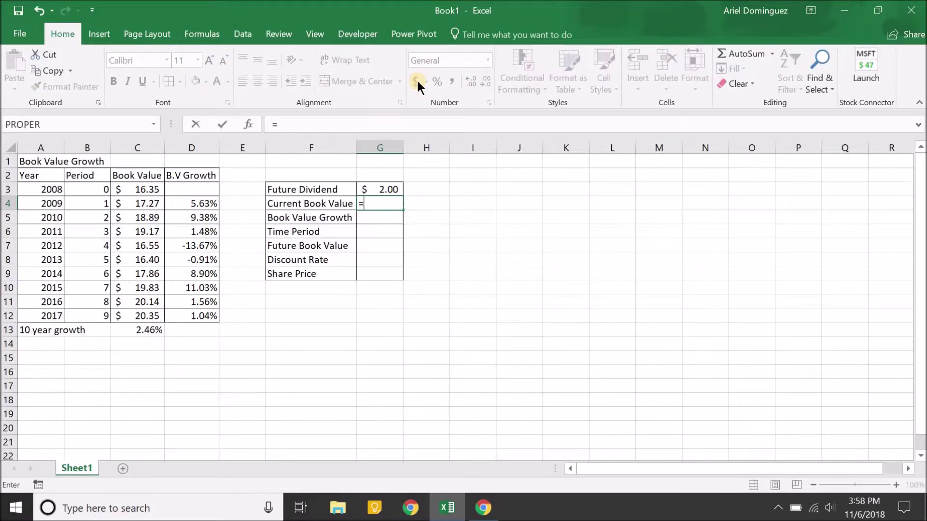
key(Left)
key(Left)
key(Down)
key(Down)
key(Down)
key(Down)
key(Left)
key(Down)
key(Left)
key(Down)
key(Down)
key(Down)
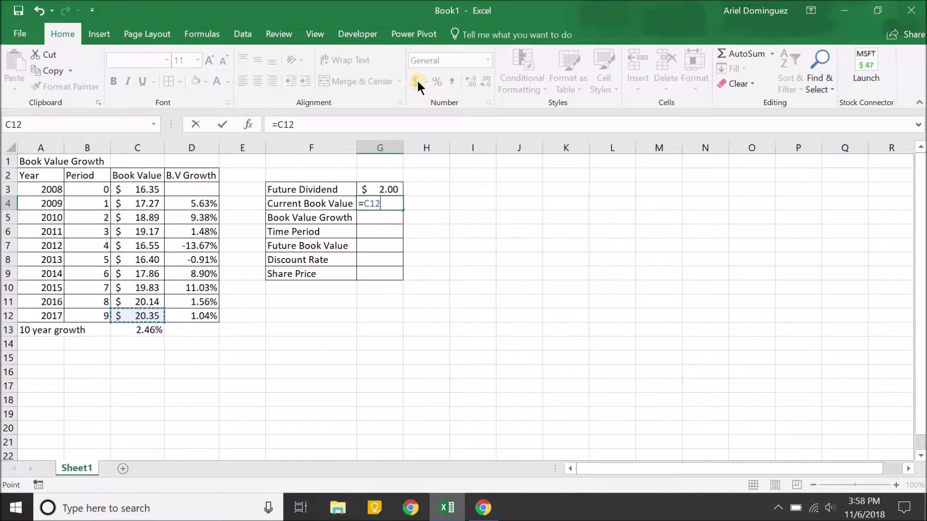
key(Return)
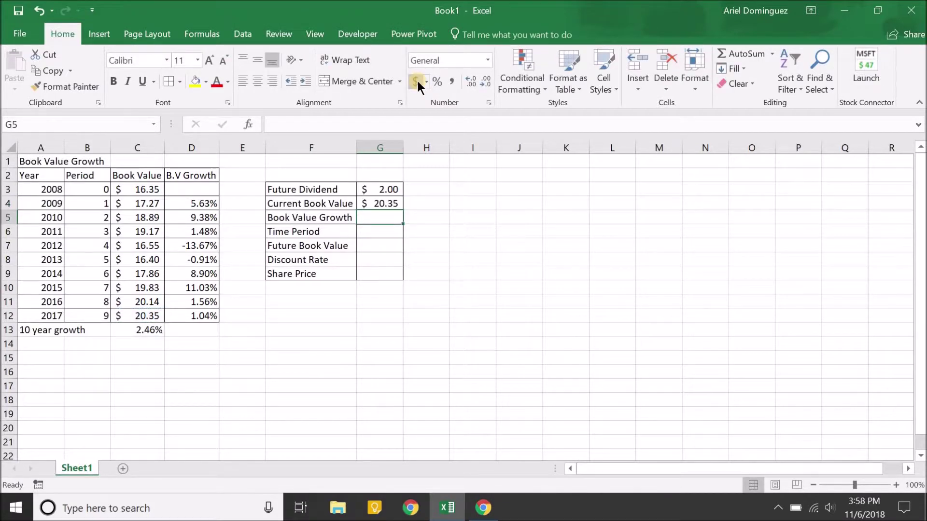
Step: Link Book Value Growth in G5 to the 10-year growth (=C13, 2.46%)
key(Left)
key(Right)
text(=)
key(Down)
key(Left)
key(Left)
key(Down)
key(Down)
key(Left)
key(Down)
key(Down)
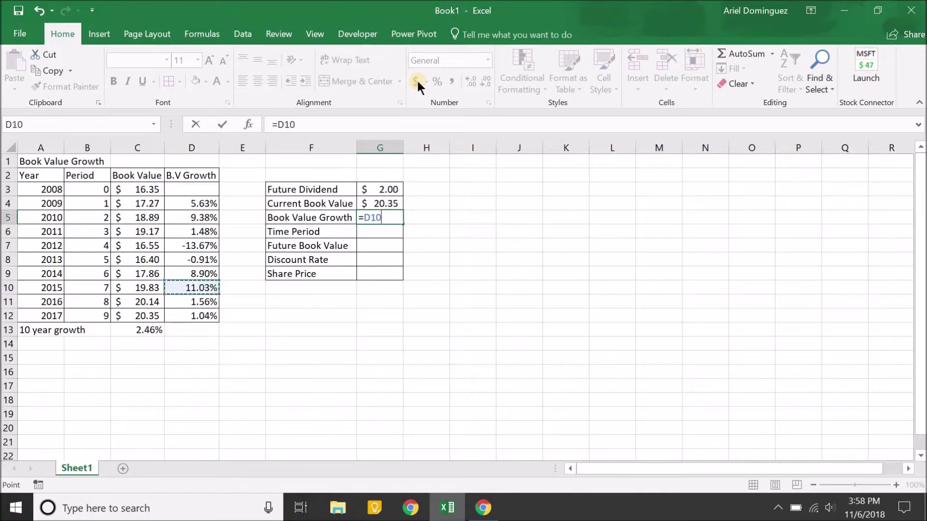
key(Down)
key(Down)
key(Left)
key(Down)
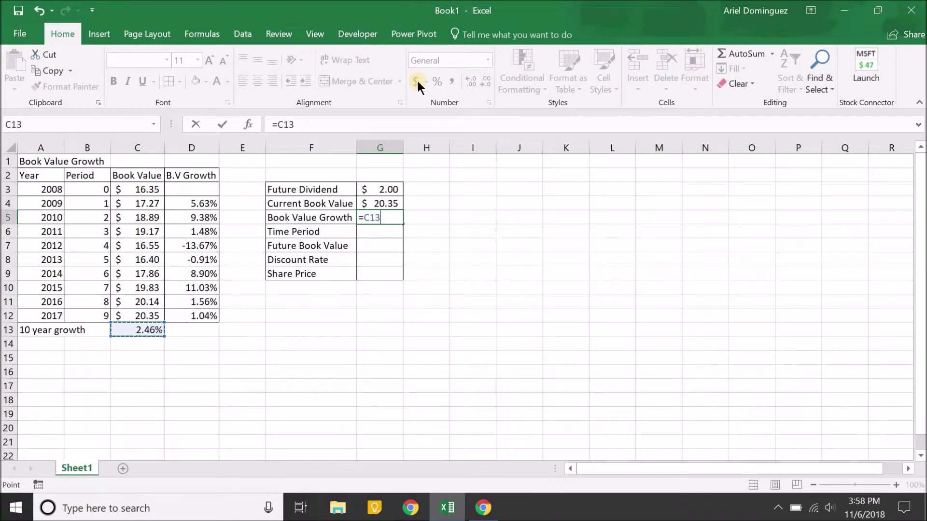
key(Return)
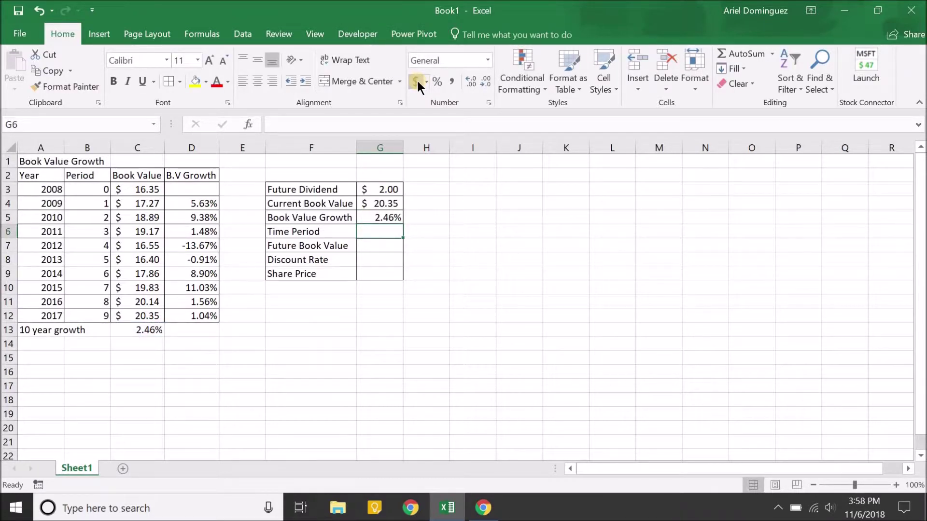
key(Up)
key(Left)
key(Left)
key(Down)
key(Down)
key(Left)
key(Down)
key(Down)
key(Left)
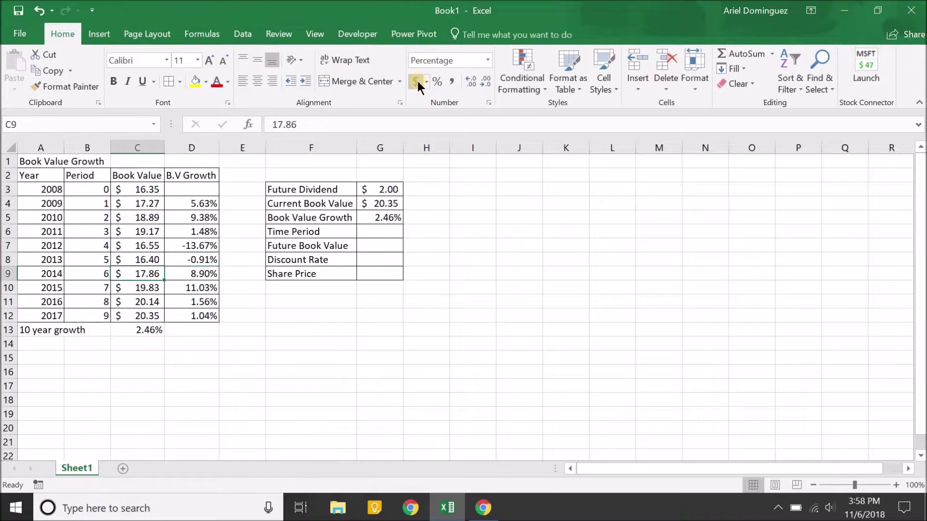
key(Down)
key(Down)
key(Down)
key(Down)
key(Left)
key(Down)
key(Left)
key(Up)
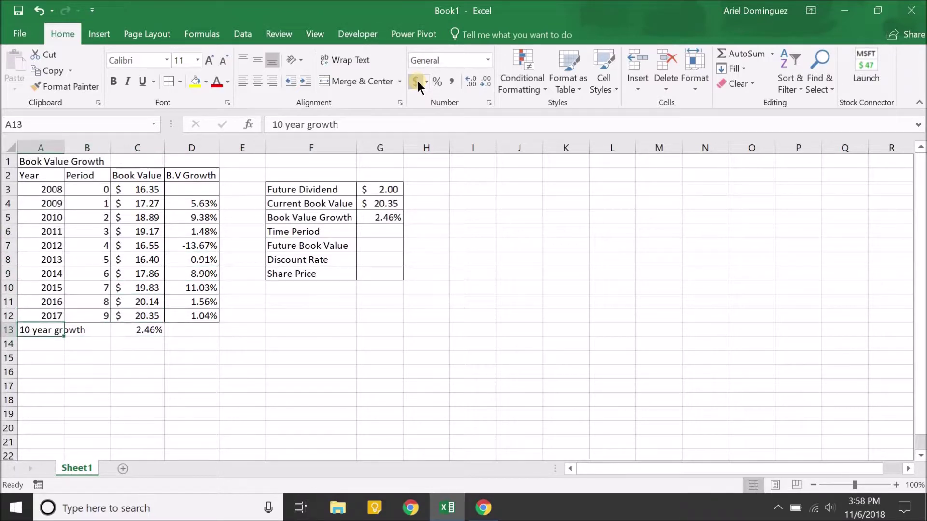
key(shift+Right)
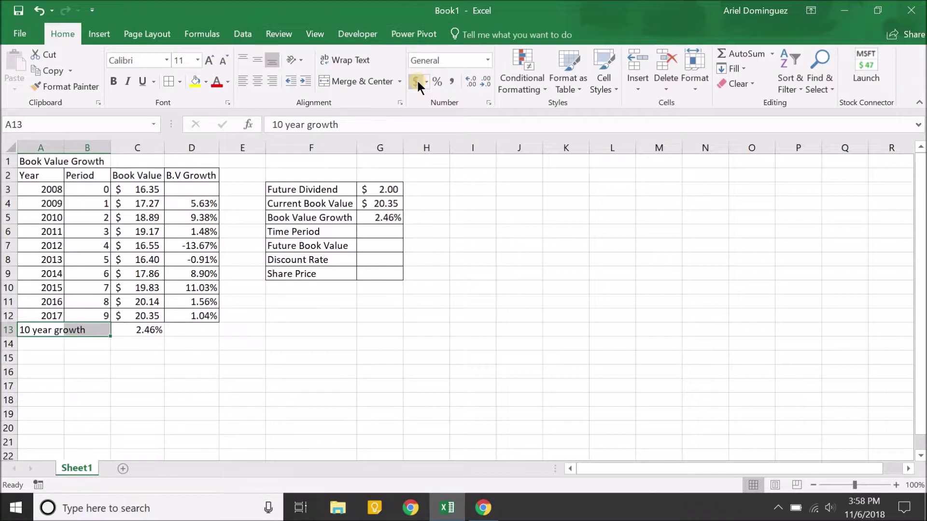
key(Right)
key(Right)
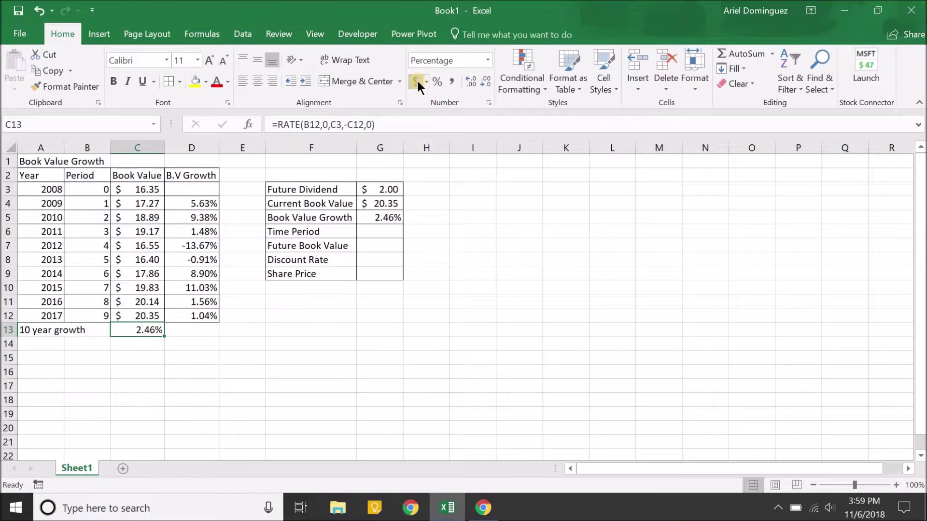
key(Up)
key(Up)
key(Up)
key(Up)
key(Up)
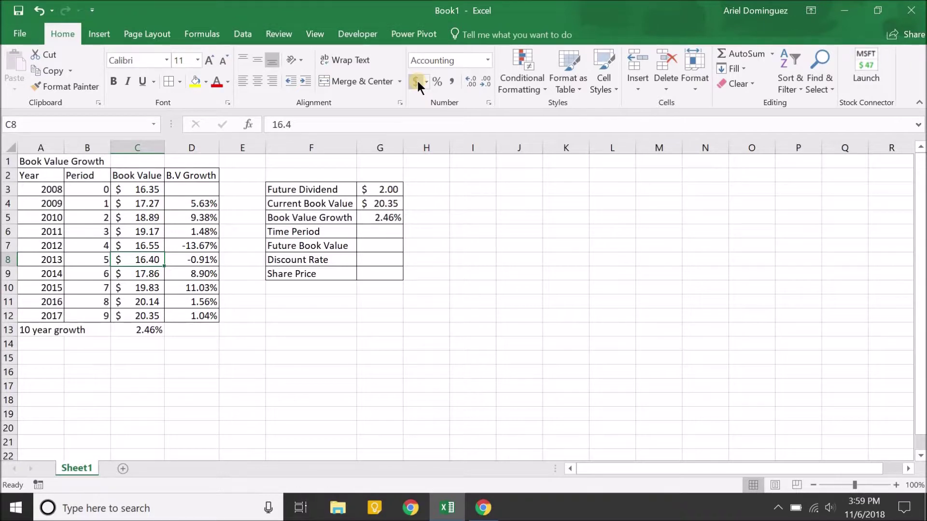
key(Right)
key(Right)
key(Right)
key(Up)
key(Up)
key(Right)
key(Up)
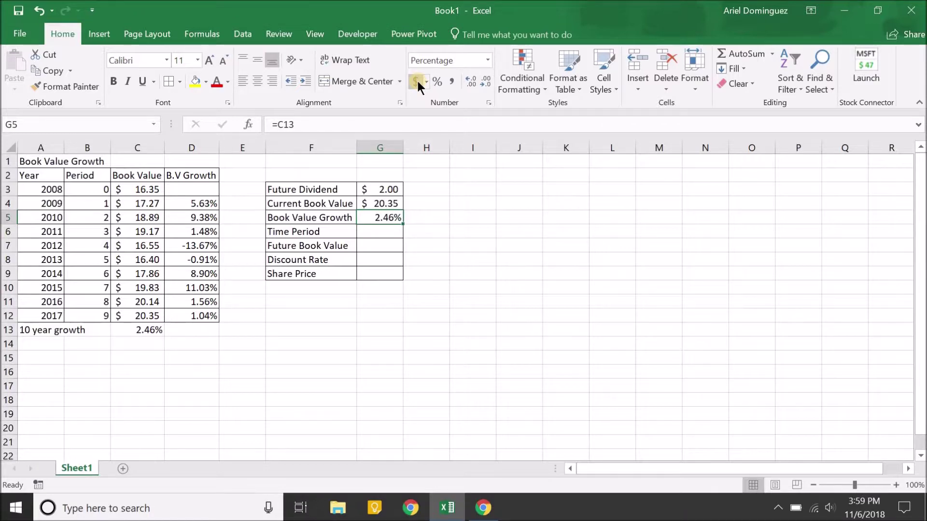
key(Left)
key(Left)
key(Down)
key(Down)
key(Down)
key(Left)
key(Down)
key(Down)
key(Left)
key(Down)
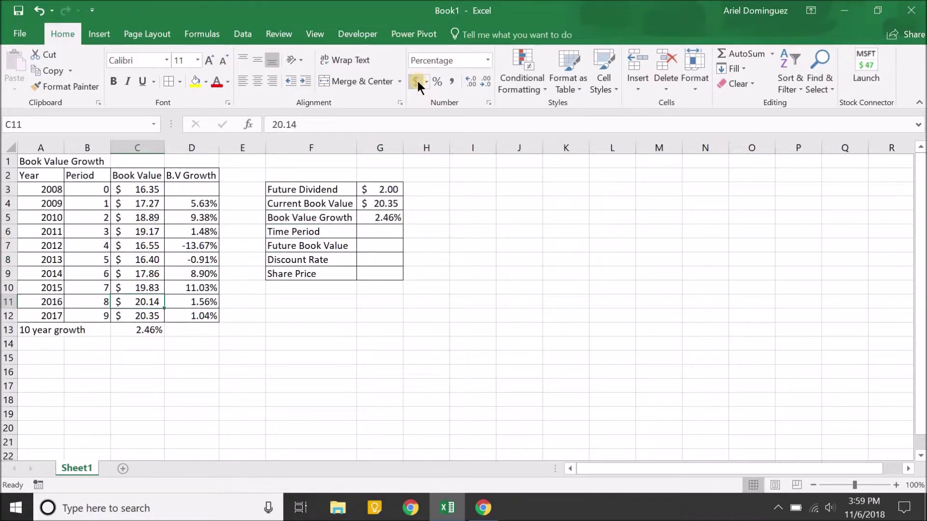
key(Down)
key(Down)
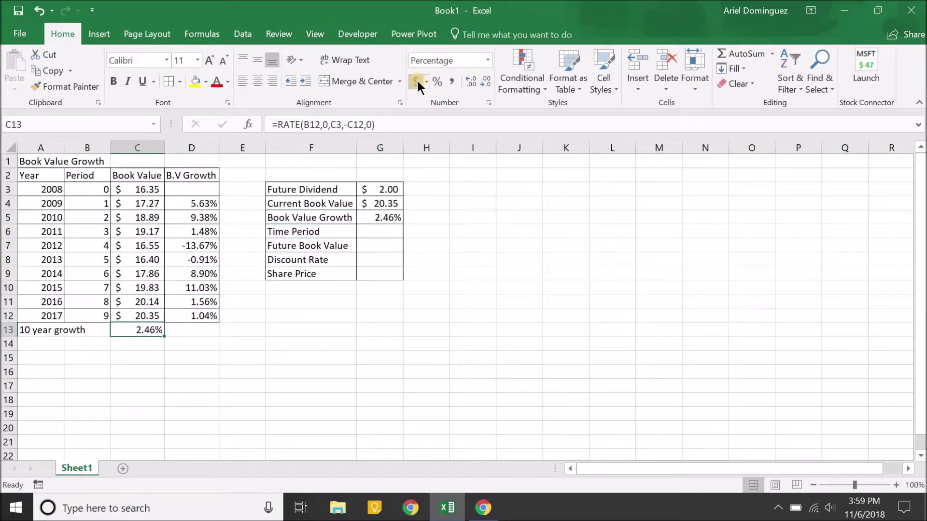
key(Left)
key(Left)
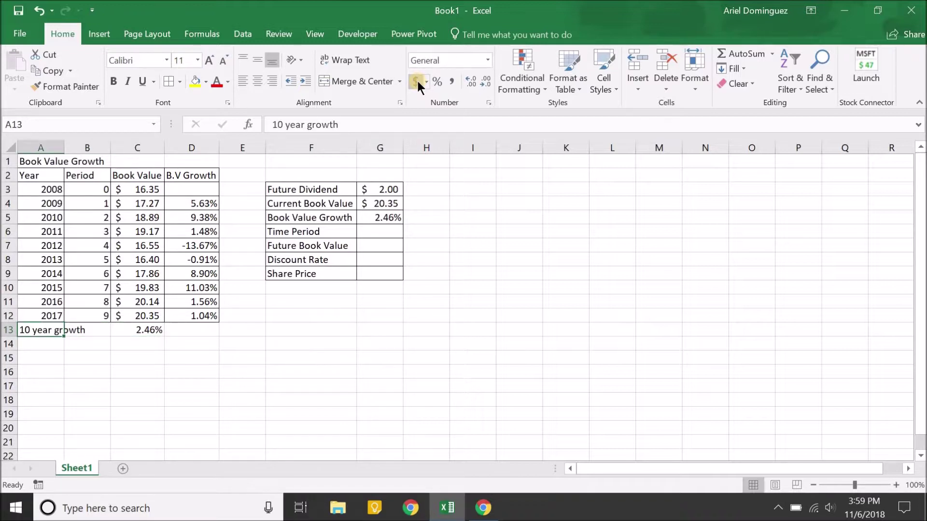
key(Right)
key(Right)
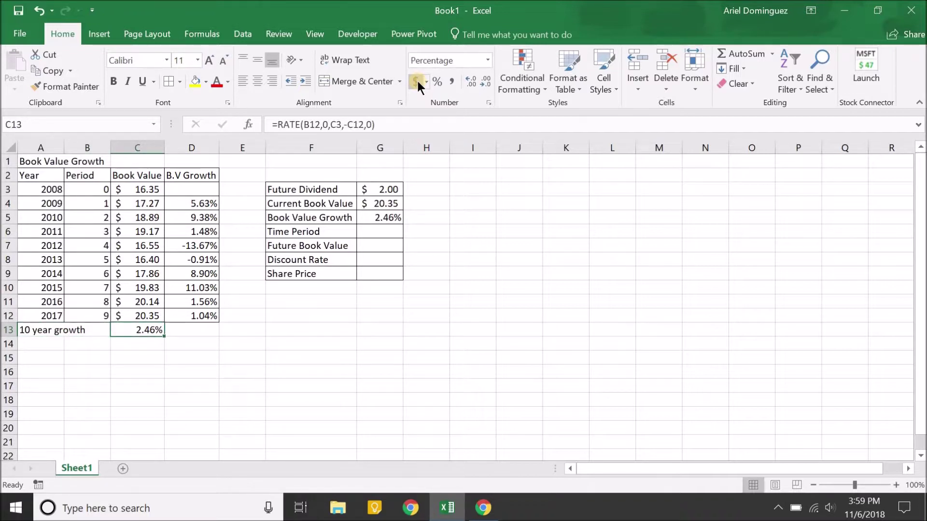
key(Up)
key(Up)
key(Up)
key(Right)
key(Right)
key(Right)
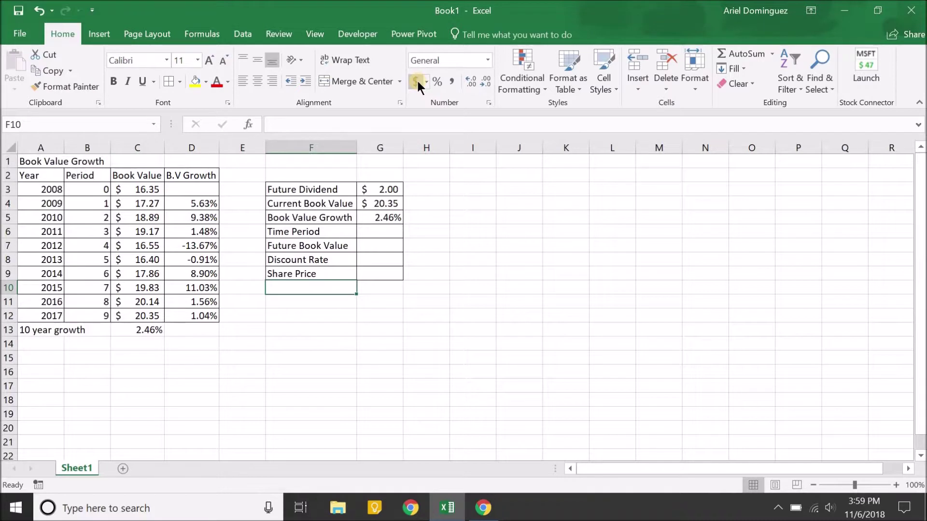
key(Up)
key(Up)
key(Up)
key(Up)
key(Right)
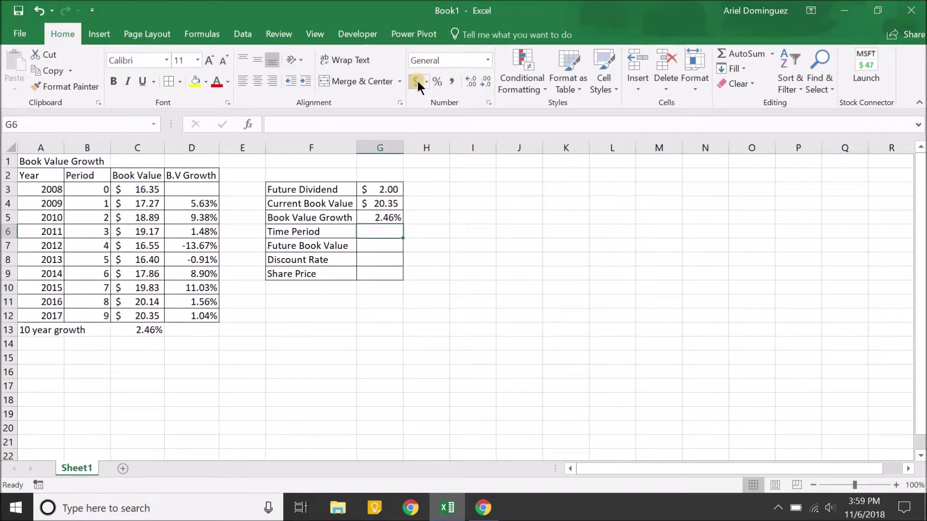
Step: Enter a Time Period of 10 in G6
text(10)
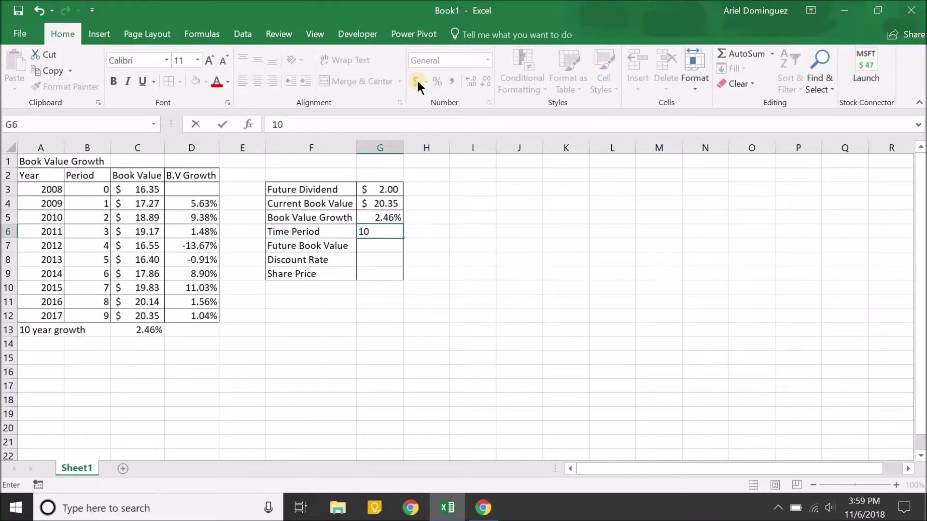
key(Return)
key(Left)
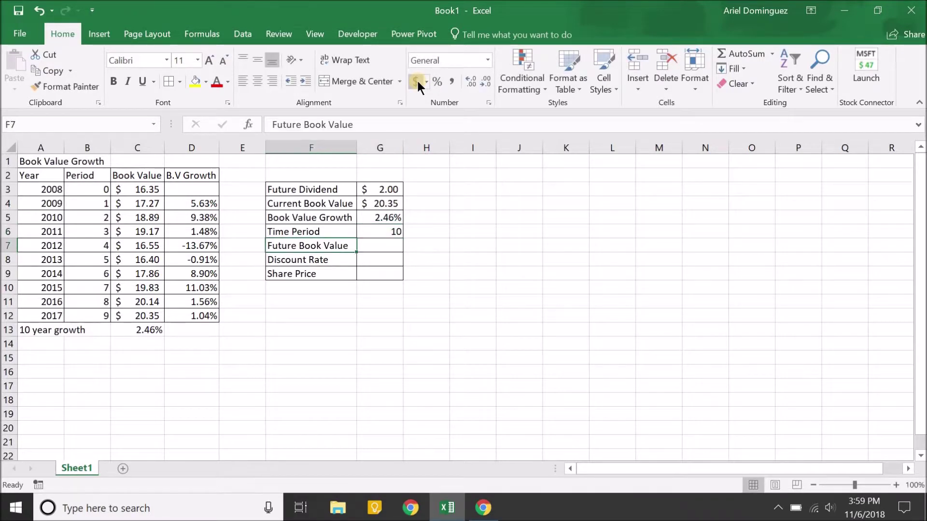
key(Up)
key(Right)
key(Left)
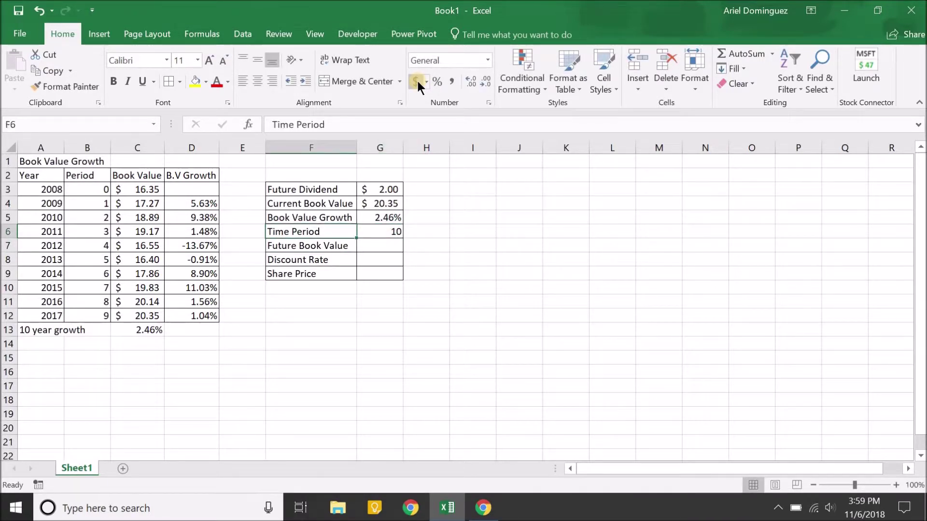
Step: Check the book value formulas, then begin an =FV( formula for Future Book Value in G7
key(Down)
key(Down)
key(Down)
key(Down)
key(Up)
key(Up)
key(Up)
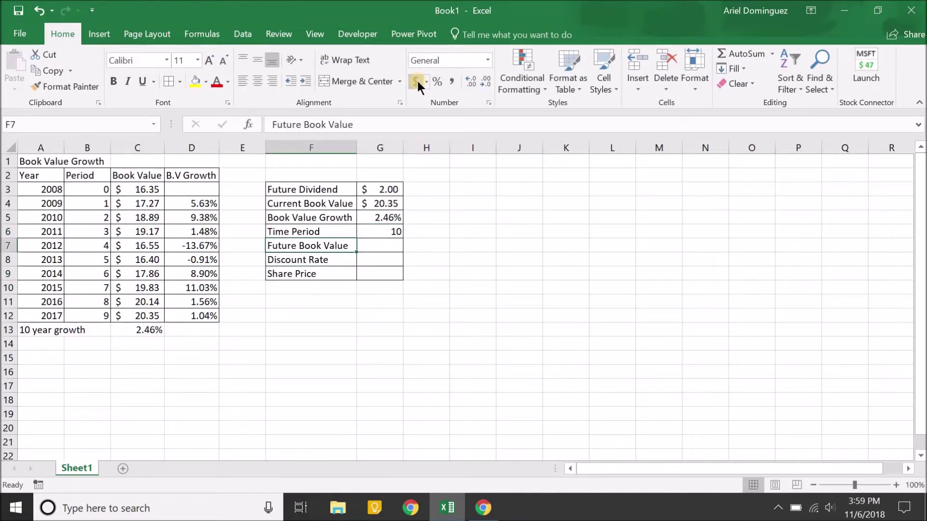
key(Right)
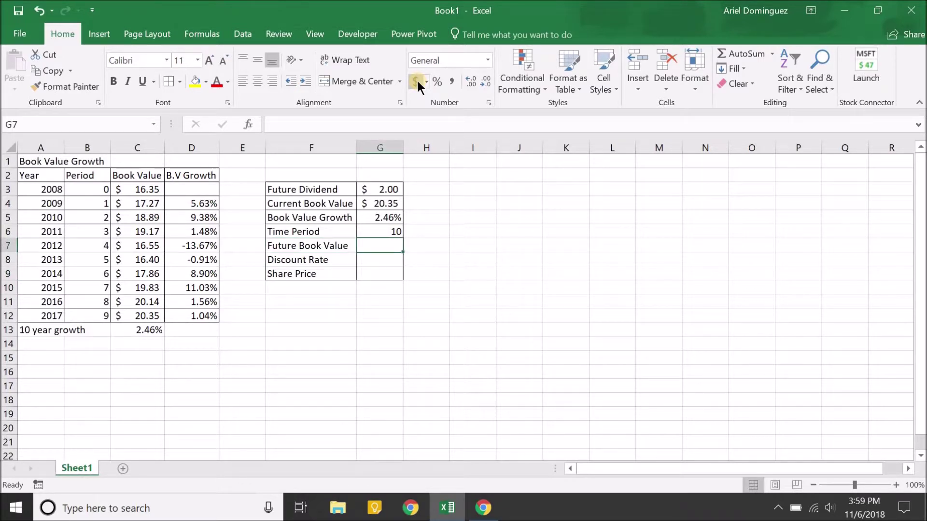
key(Up)
key(Up)
key(Up)
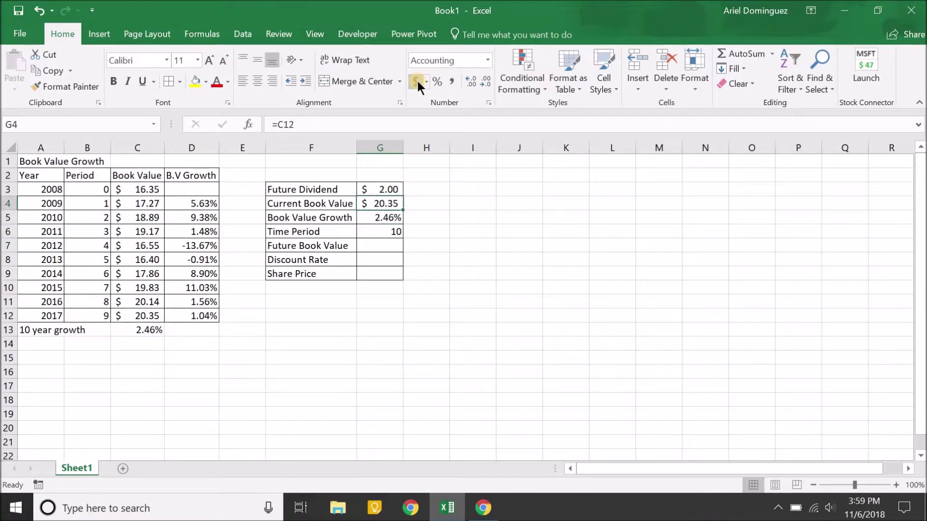
key(Down)
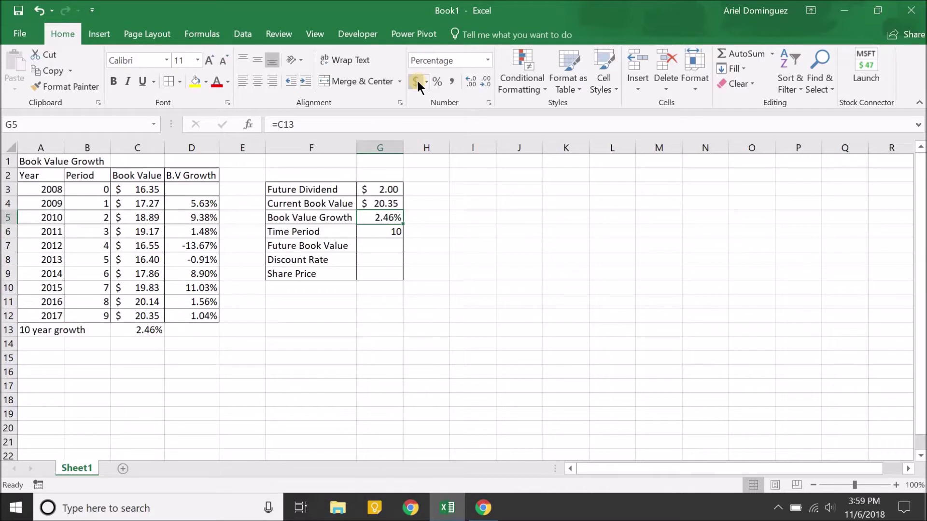
key(Down)
key(Down)
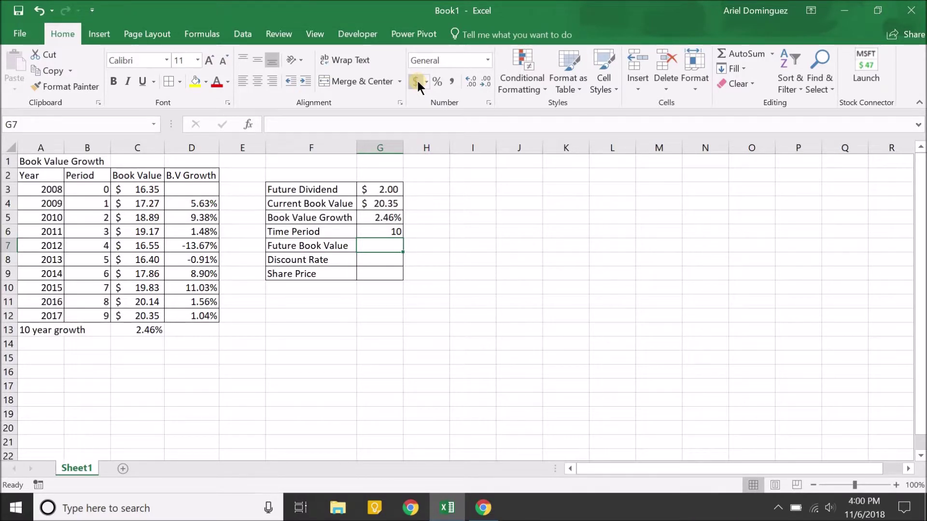
text(=FV()
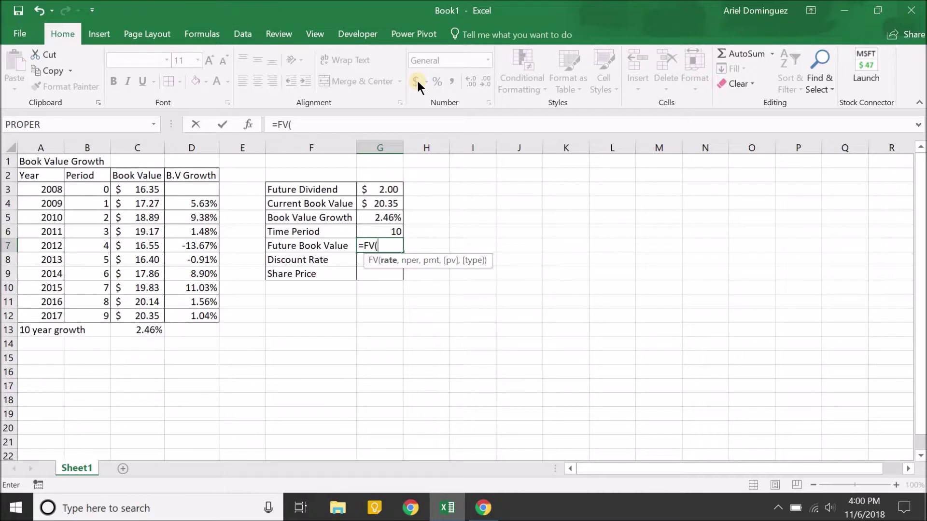
Step: Complete the Future Book Value formula as =FV(G5,G6,0,G4,0)
key(Up)
key(Up)
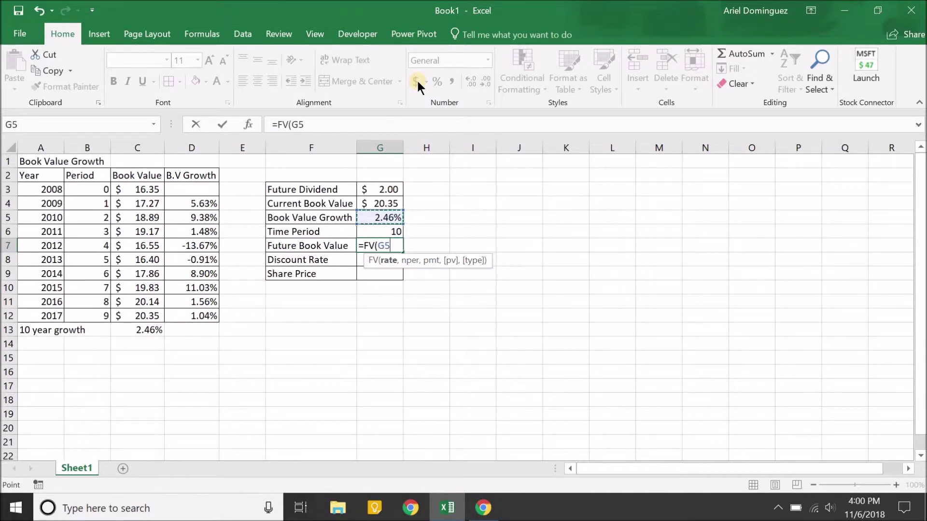
text(,)
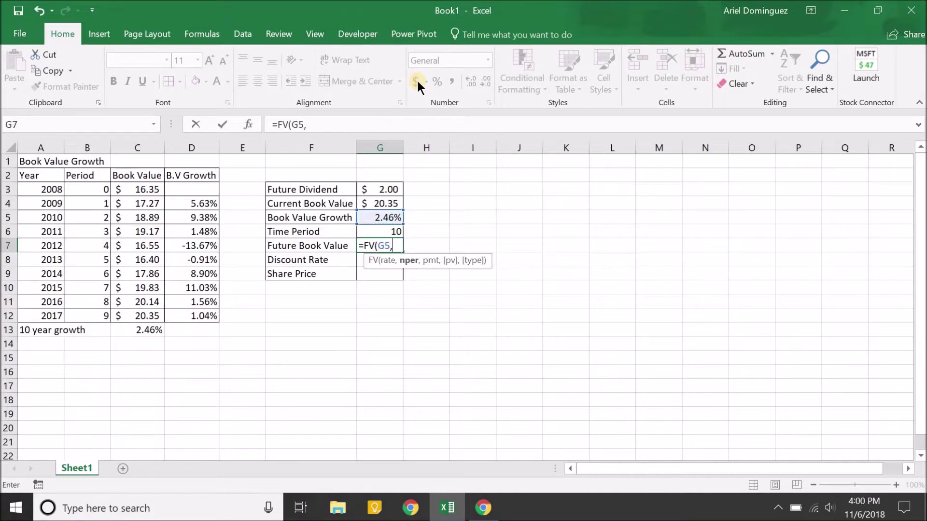
key(Up)
text(,0)
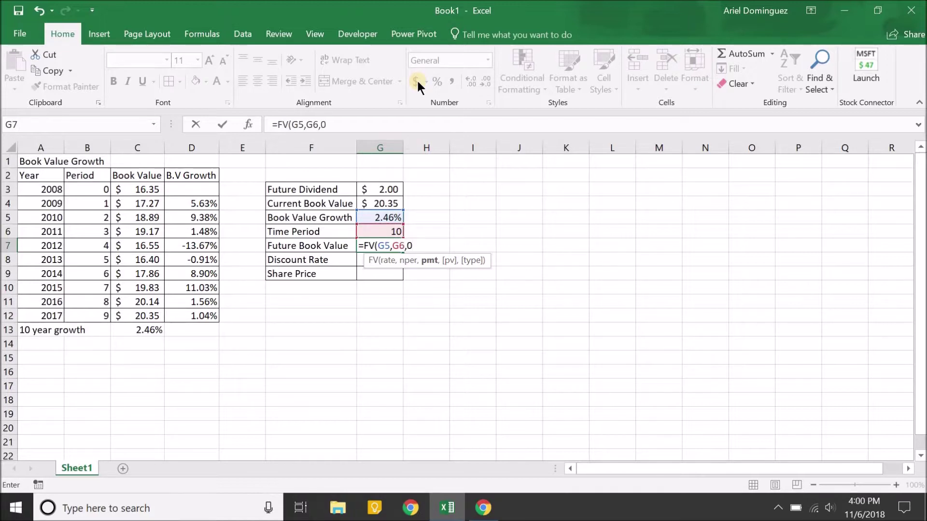
text(,)
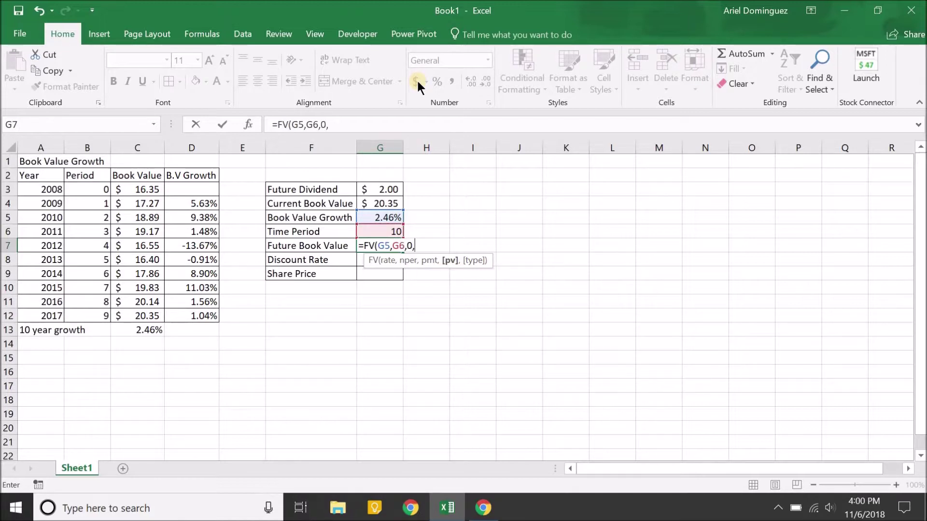
key(Up)
key(Up)
key(Up)
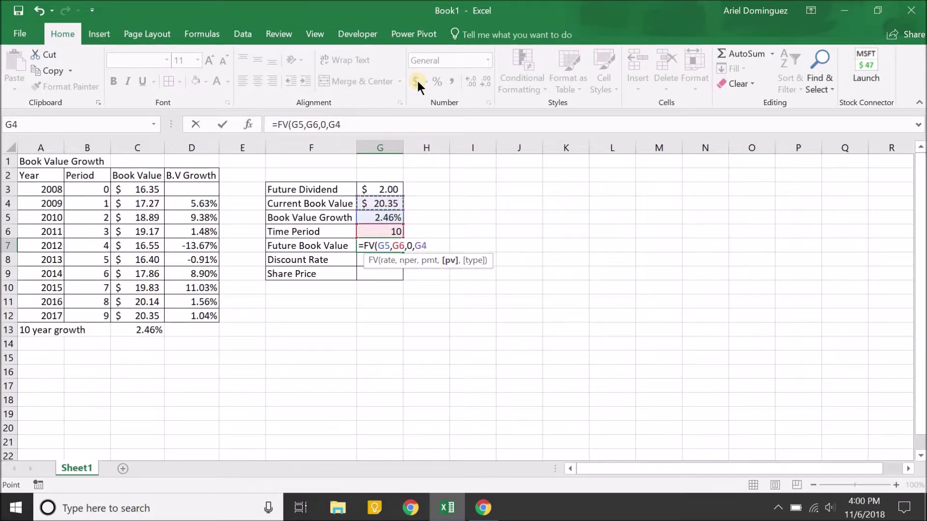
text(,0))
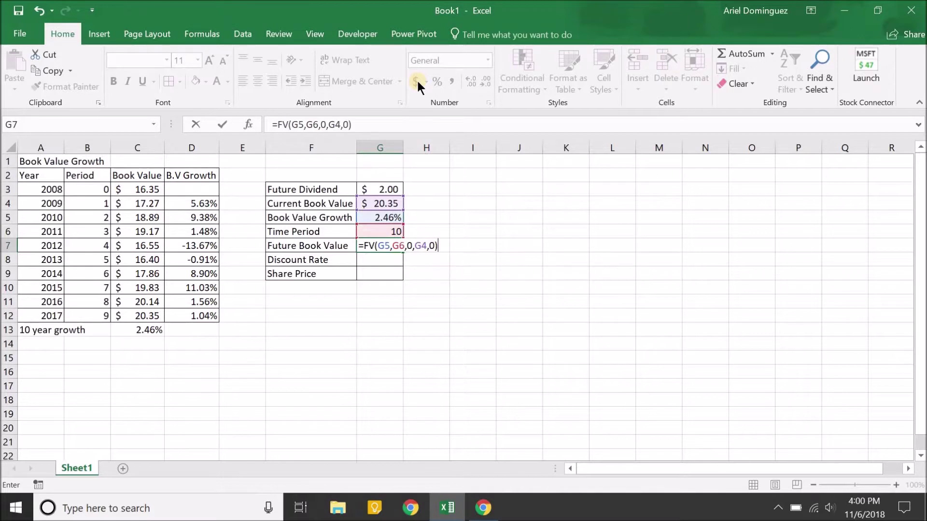
key(ctrl+Return)
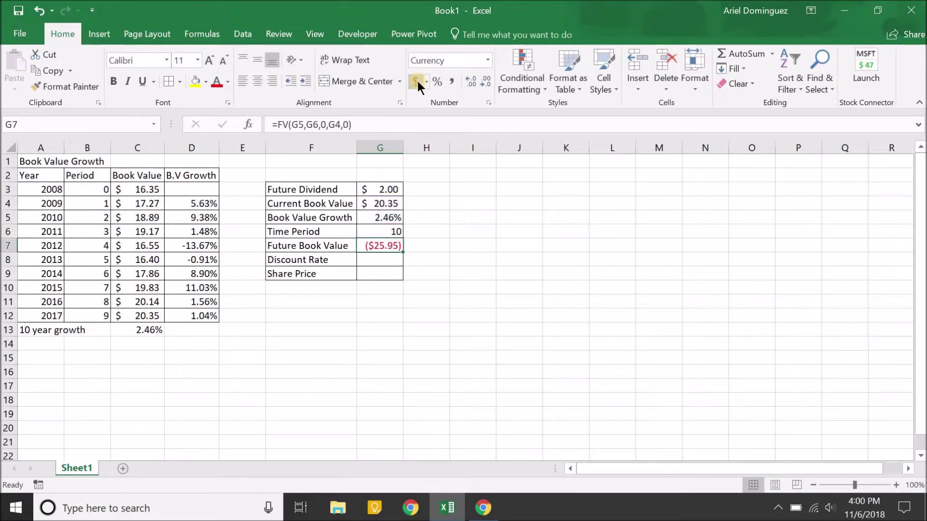
Step: Change the present value to -G4 so Future Book Value shows a positive $25.95
click(329, 120)
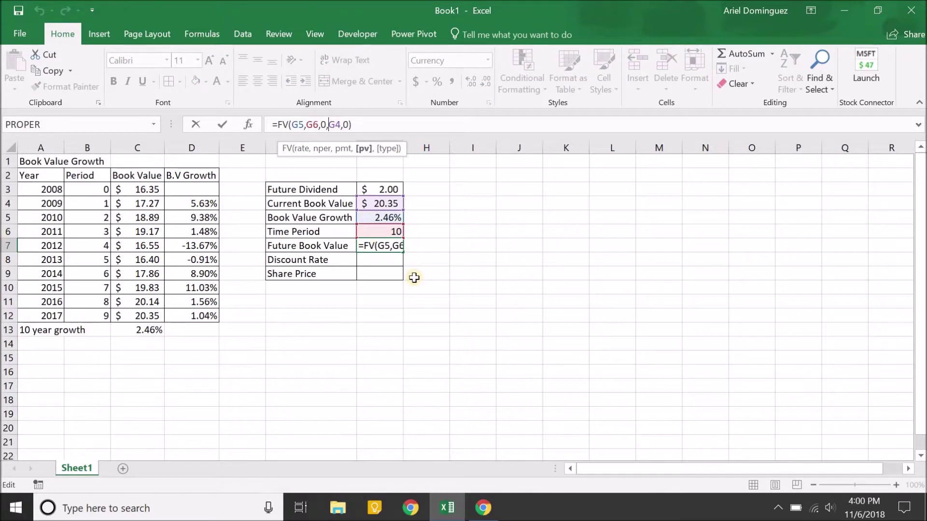
text(-)
key(ctrl+Return)
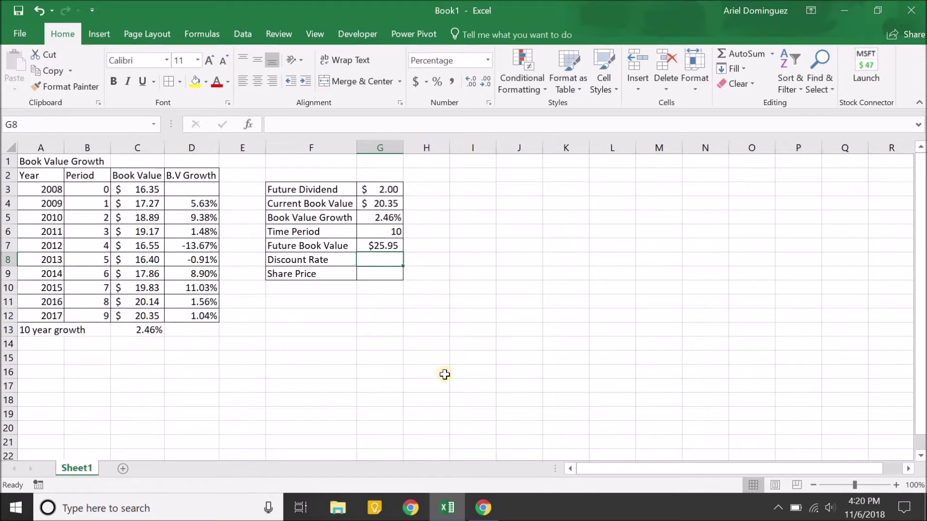
click(483, 508)
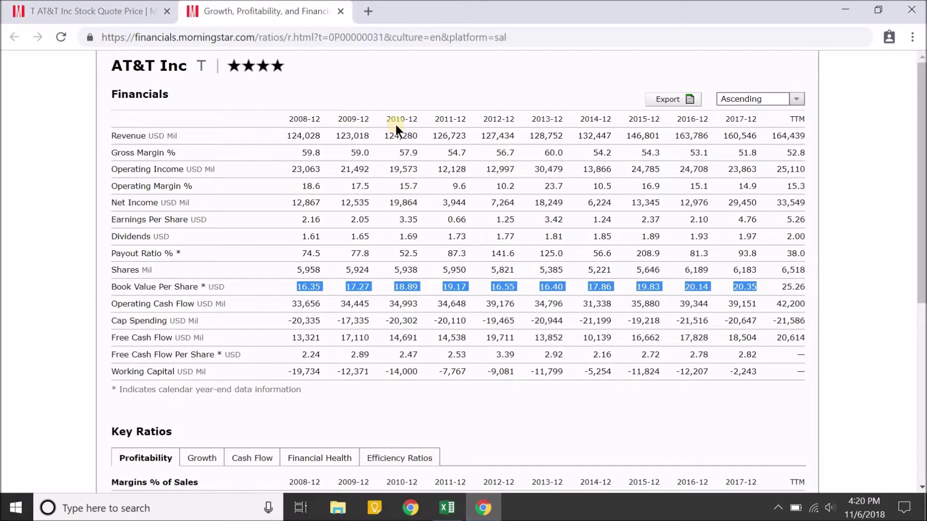
Step: Go to treasury.gov in a new browser tab
click(367, 10)
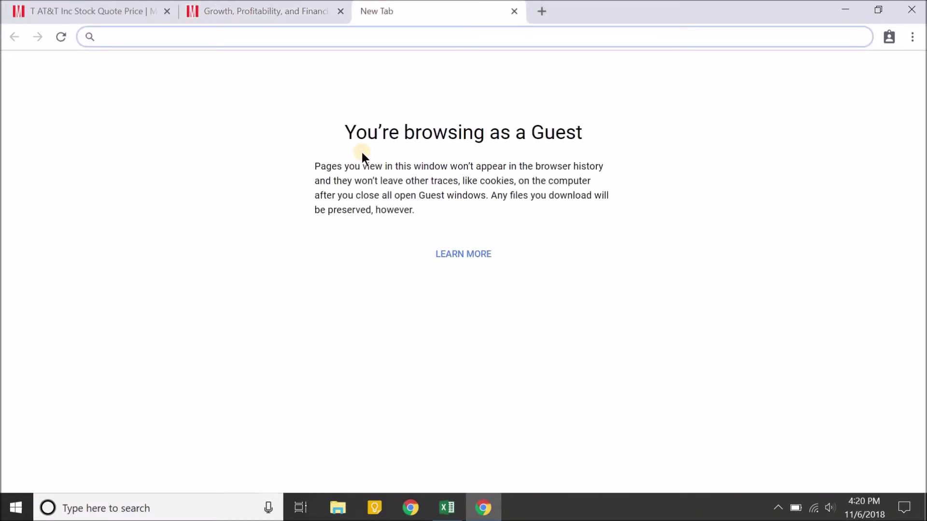
text(treasury.gov)
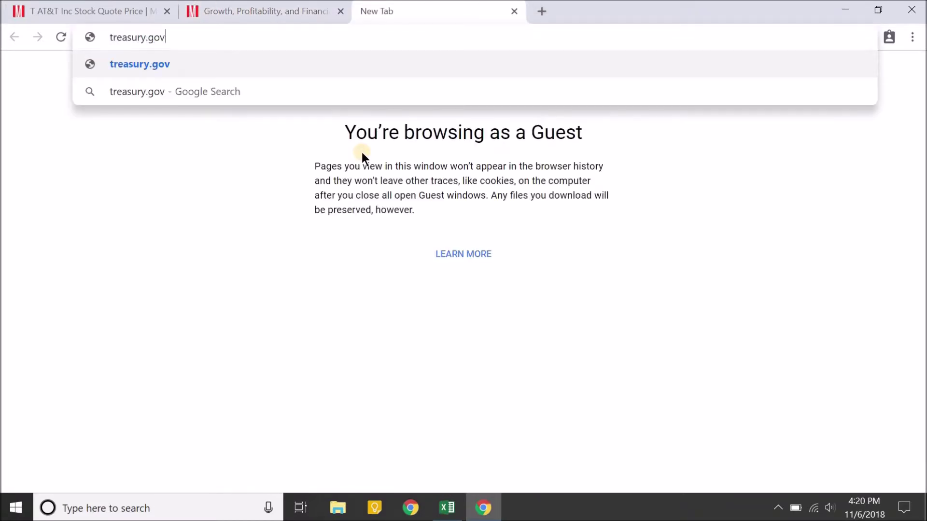
key(Return)
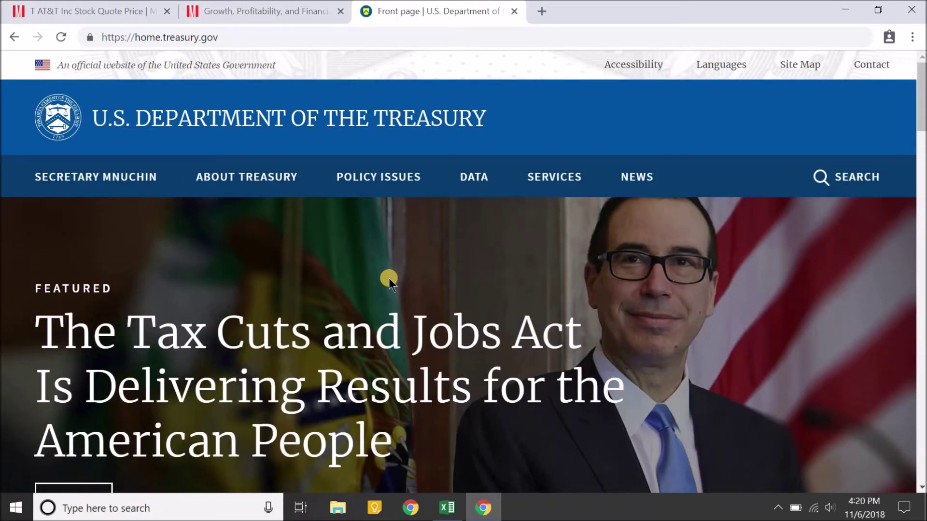
scroll(389, 279, down, 8)
scroll(390, 282, down, 15)
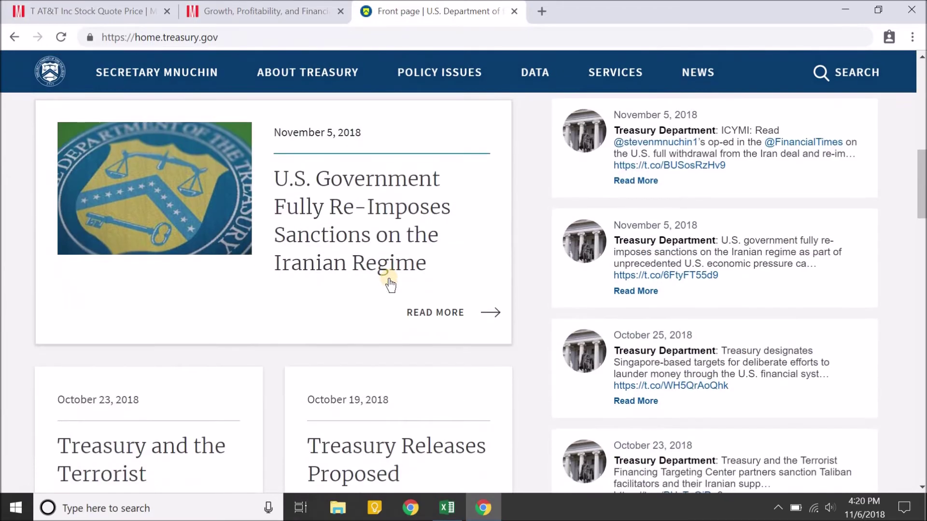
scroll(388, 276, down, 9)
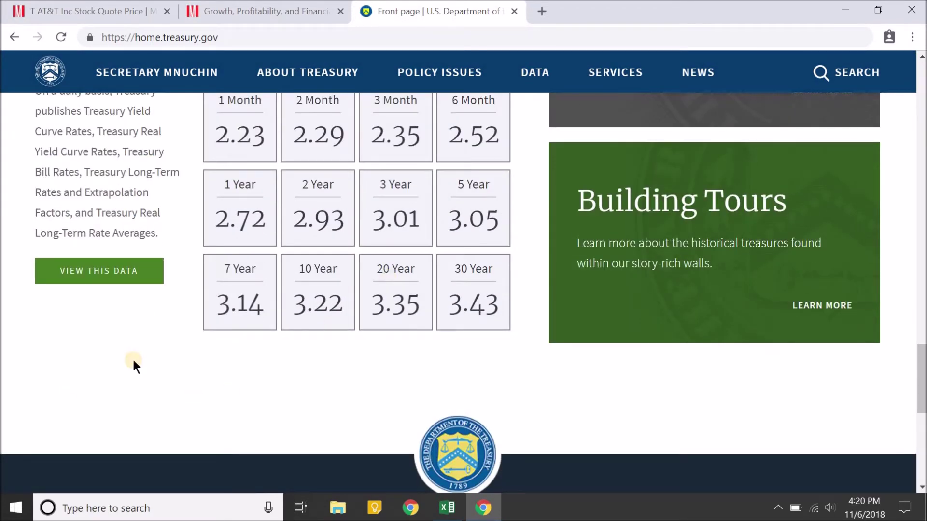
Step: Open the Daily Treasury Yield Curve Rates and read the 3.22% 10-year yield
click(96, 275)
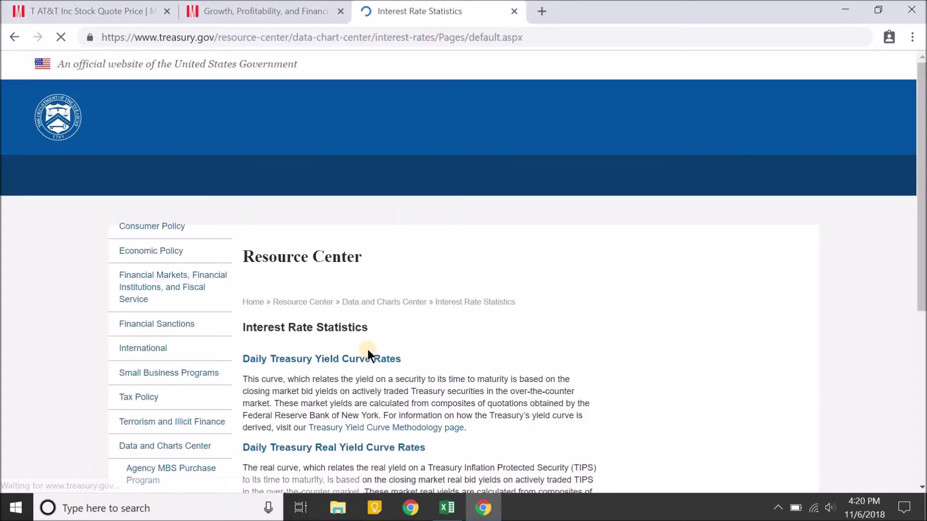
scroll(415, 349, down, 1)
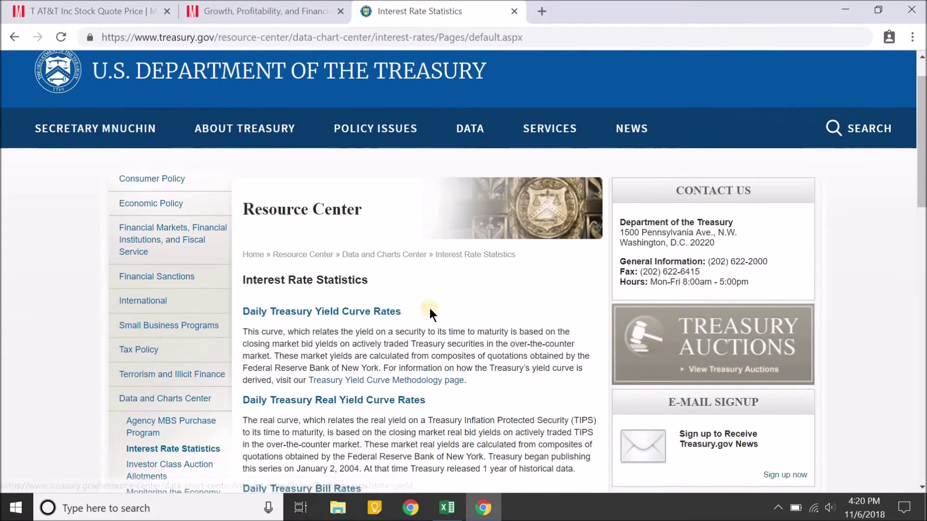
click(295, 312)
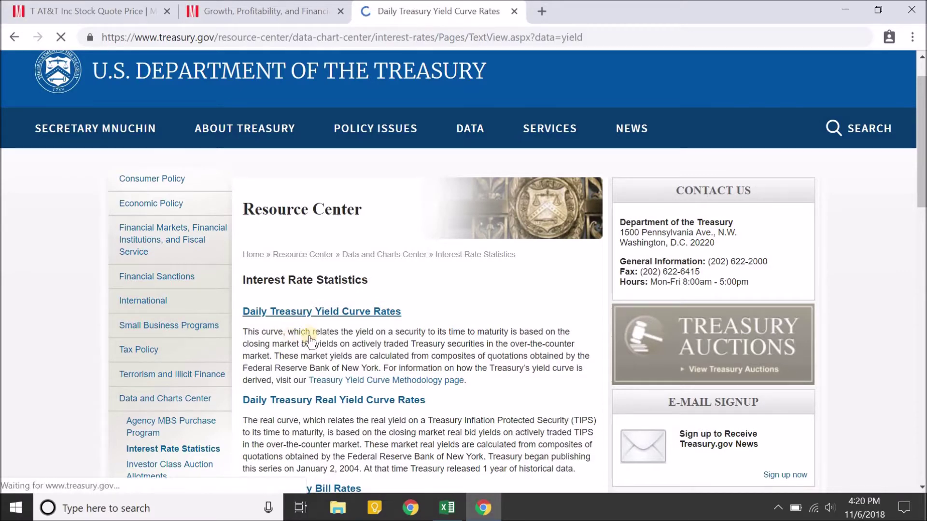
scroll(487, 340, down, 6)
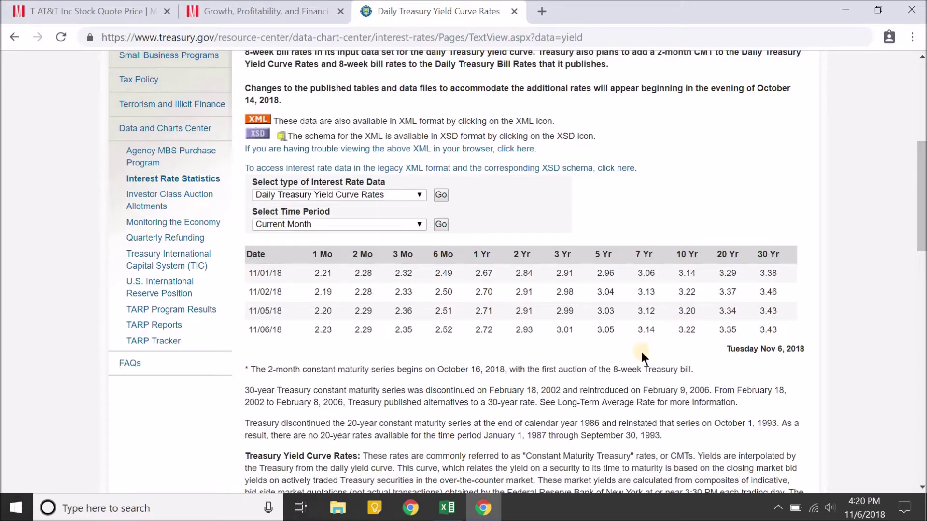
click(447, 507)
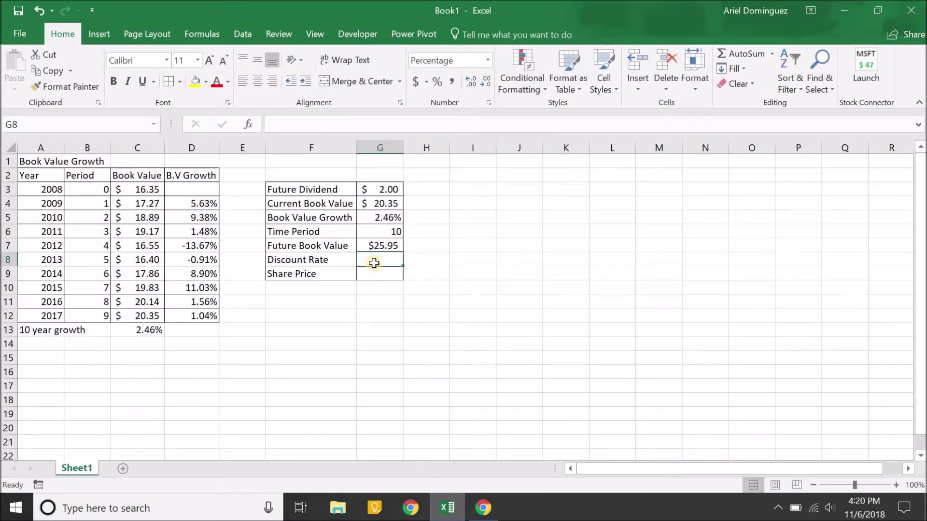
Step: Enter a Discount Rate of 3.22 in G8, matching the Treasury 10-year yield
text(3.22)
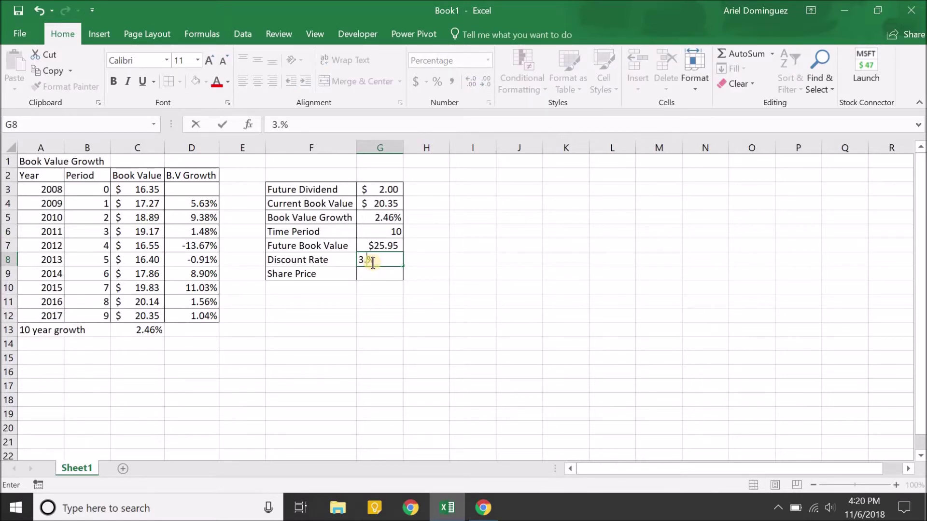
key(Return)
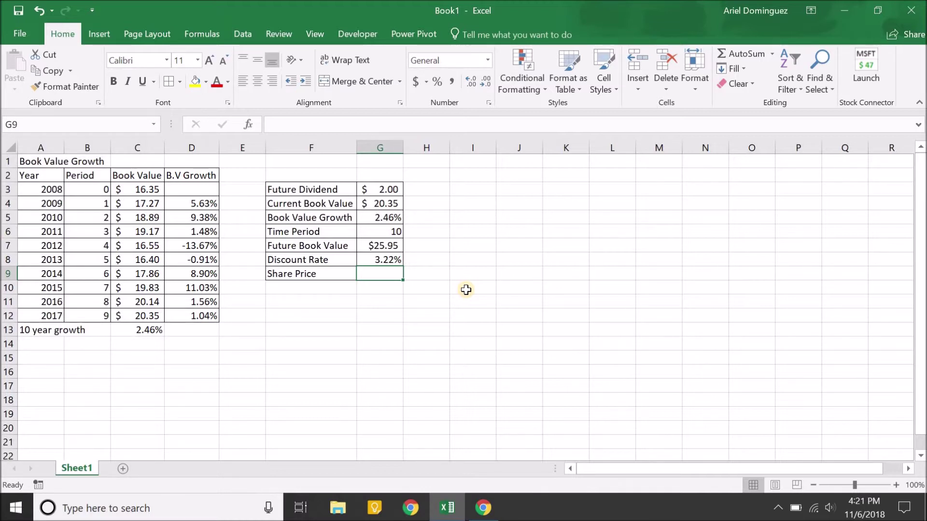
key(Down)
key(Down)
key(Up)
key(Up)
key(Up)
key(Up)
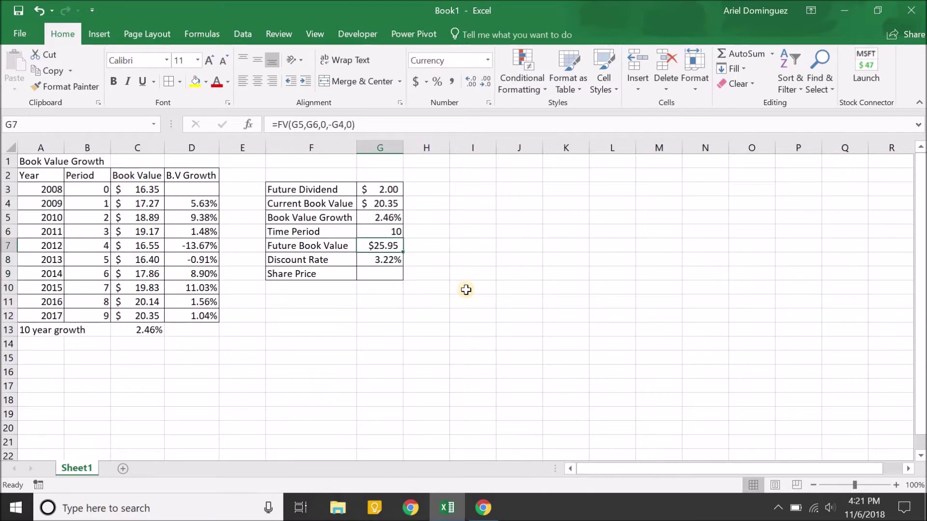
Step: Enter =PV(G8,G6,-G3,-G7,0) in G9 so Share Price computes to $35.77
key(Down)
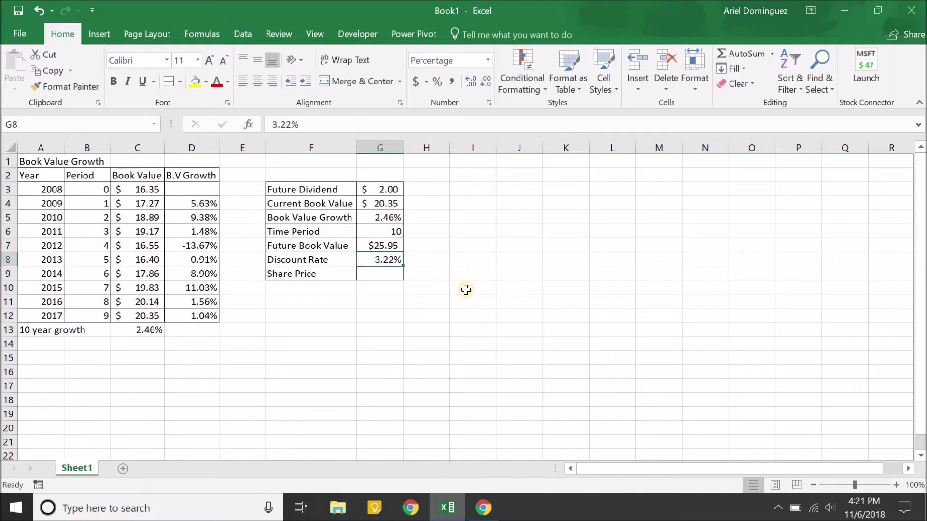
key(Down)
text(=)
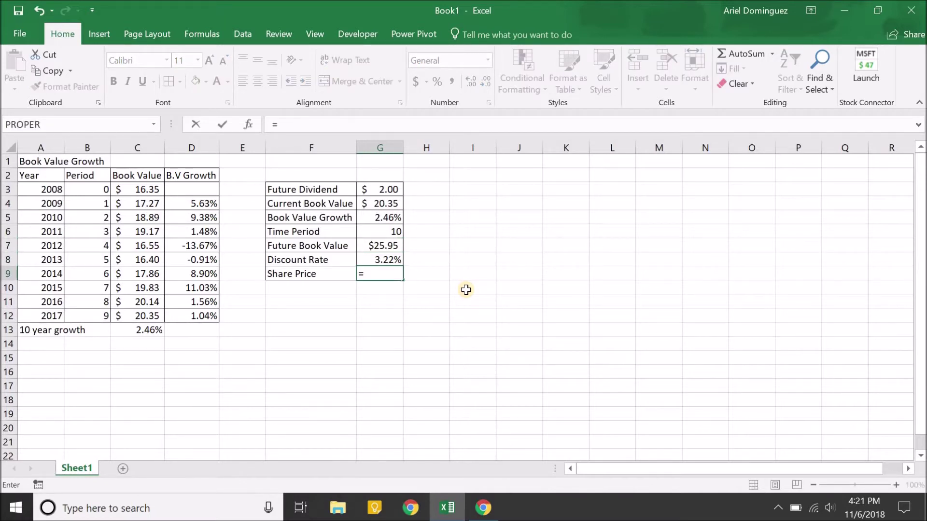
text(pv)
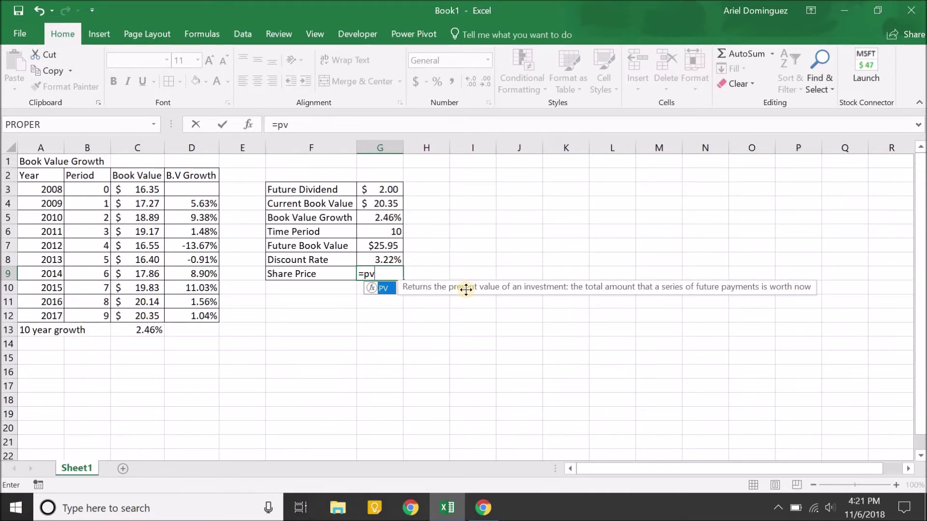
key(Tab)
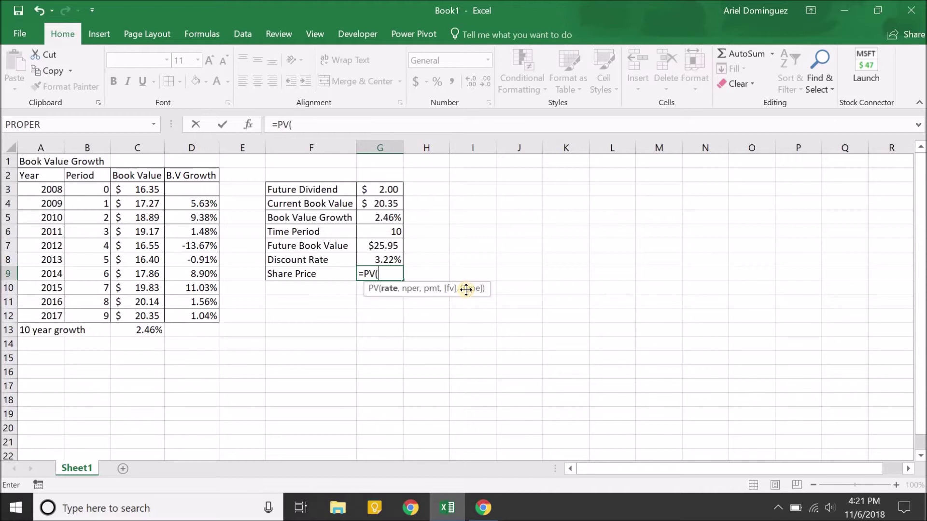
key(Up)
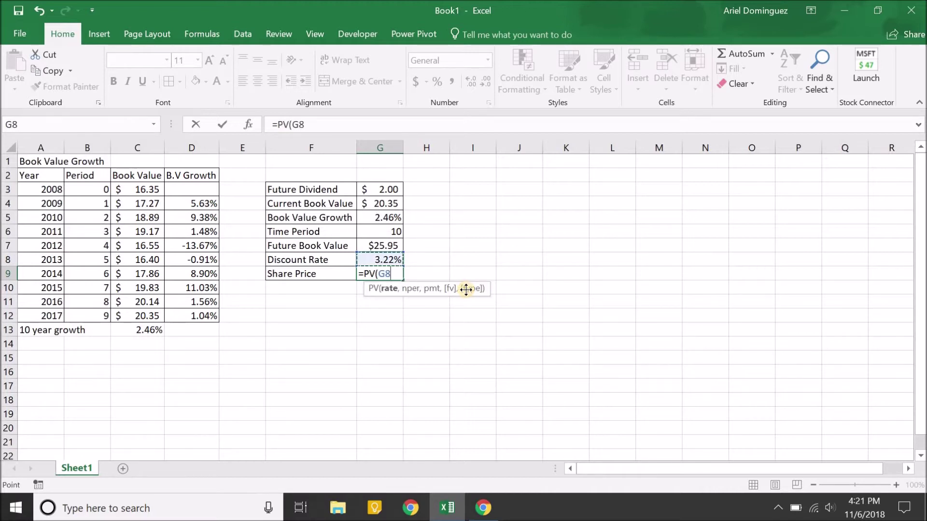
text(,)
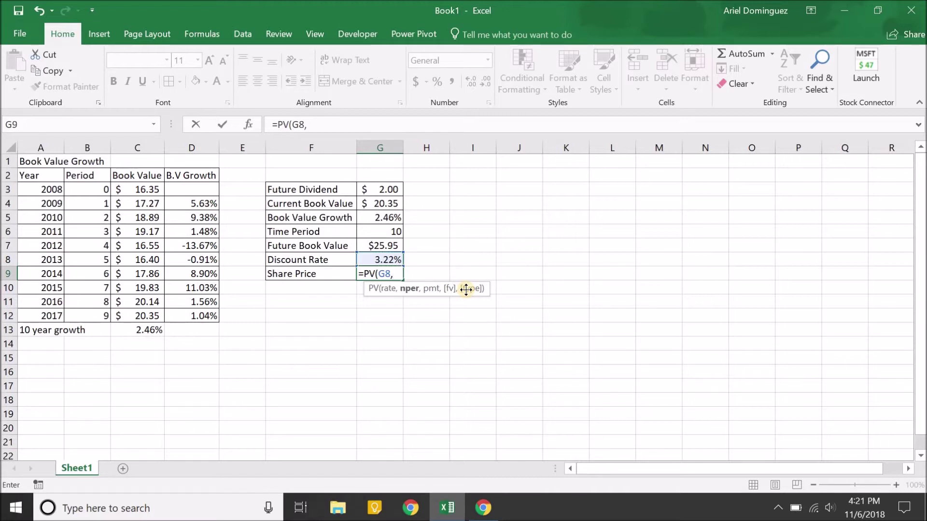
key(Up)
key(Up)
key(Up)
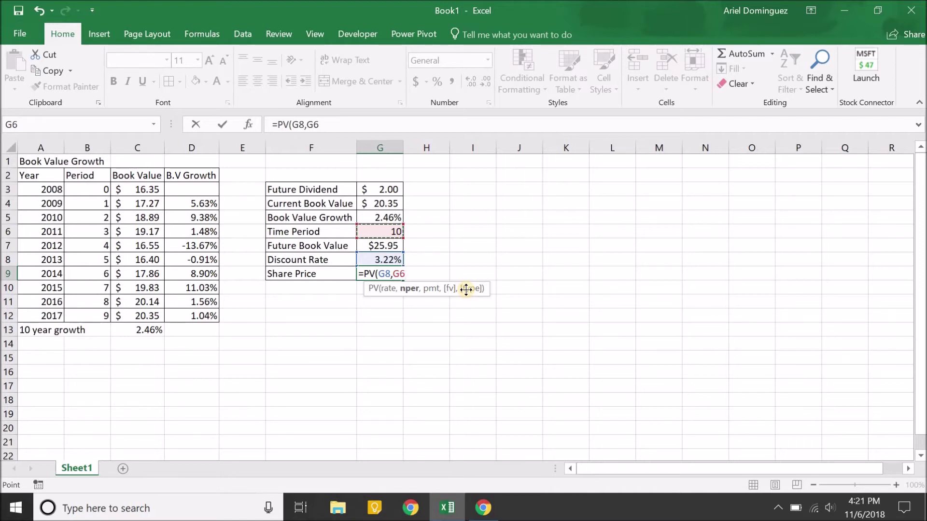
text(,-)
key(Up)
key(Up)
key(Up)
key(Up)
key(Up)
key(Up)
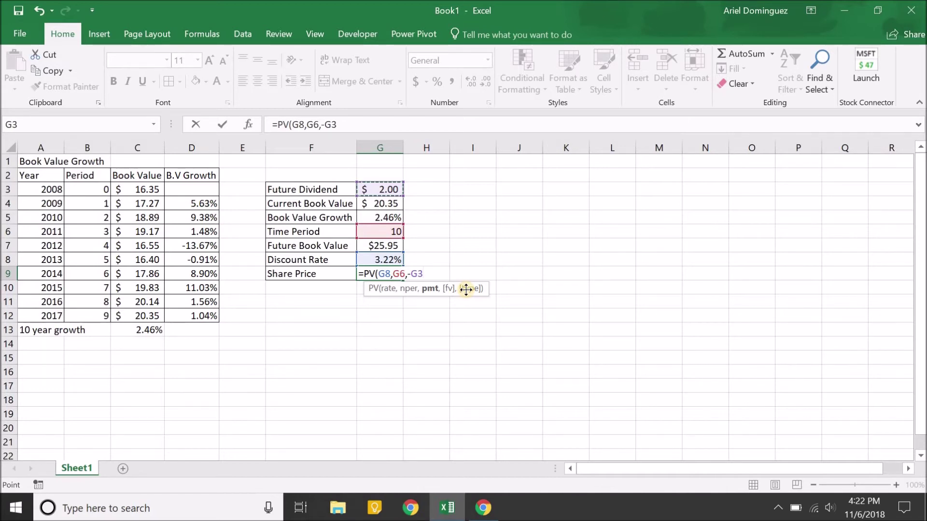
text(,)
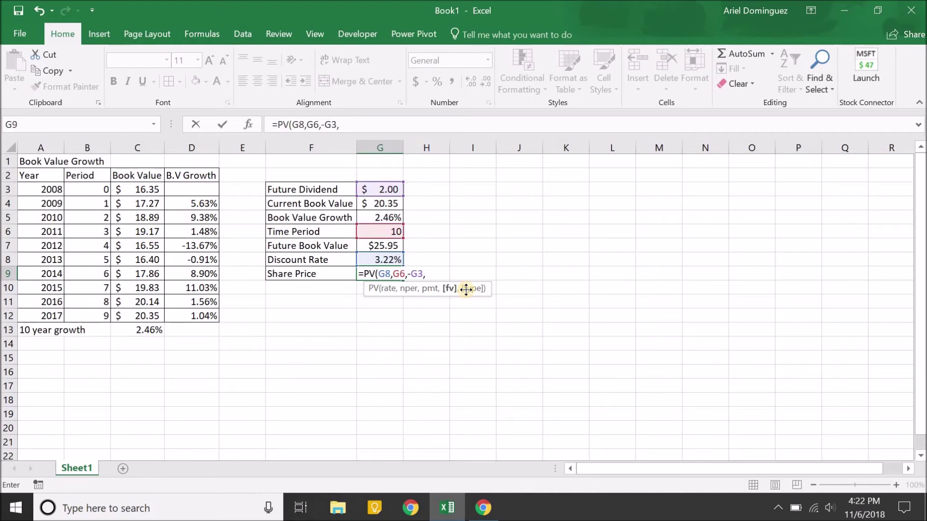
text(-)
key(Up)
key(Up)
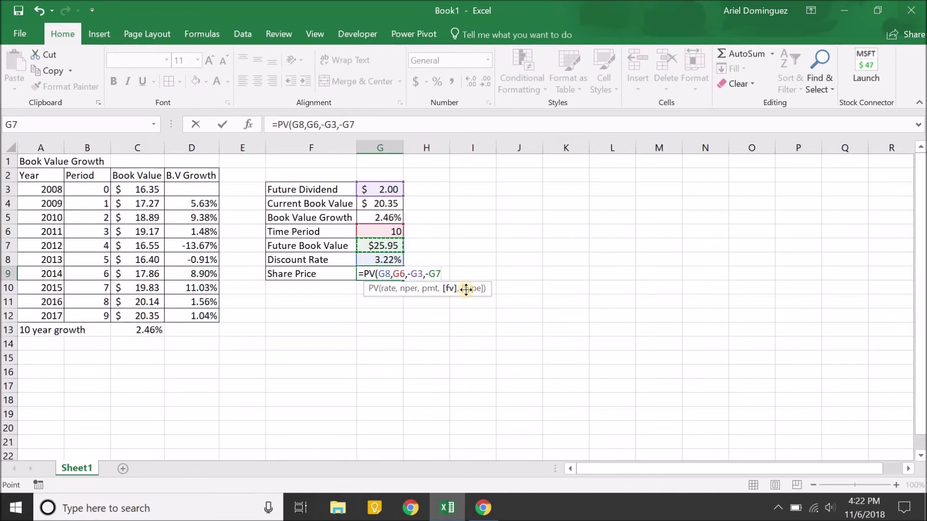
text(,)
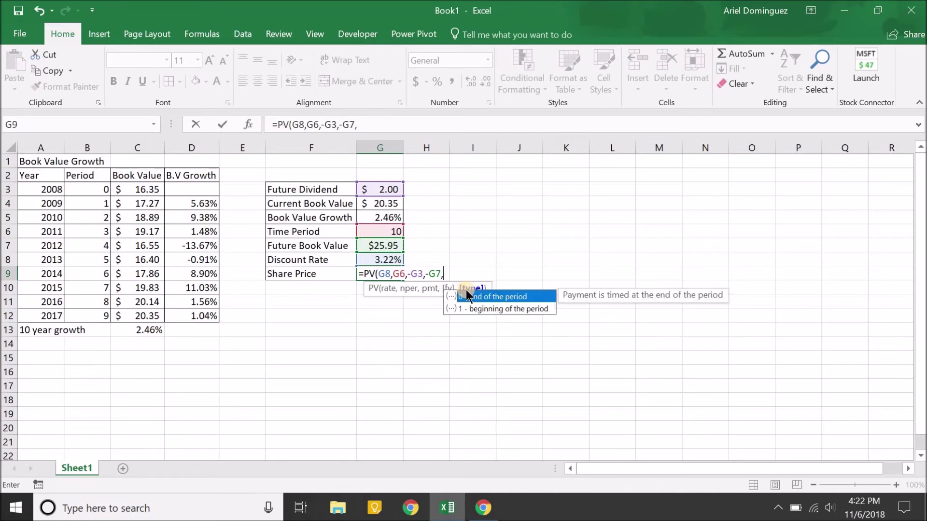
text(0))
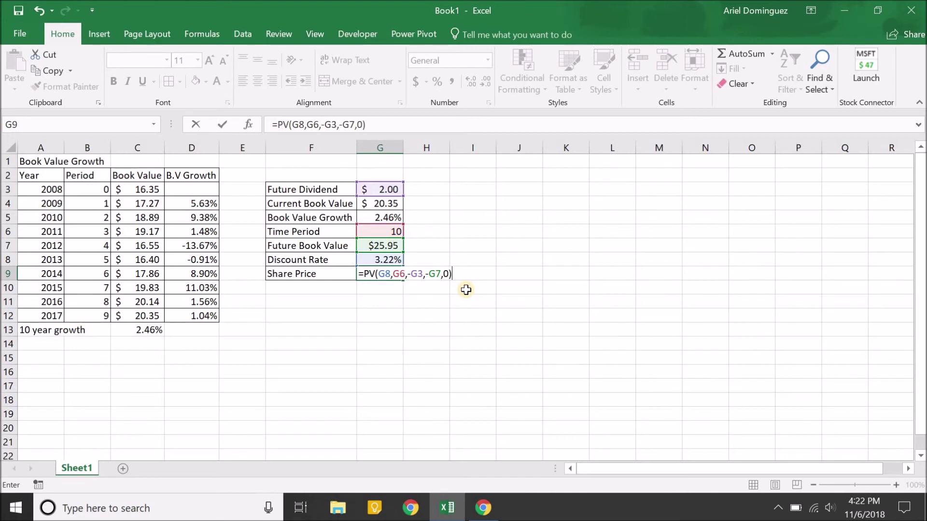
key(Return)
key(Up)
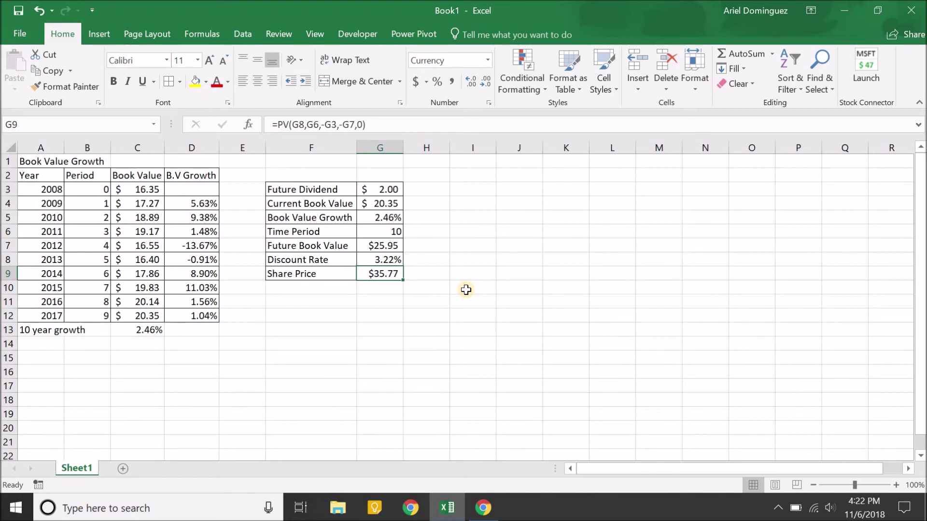
key(Down)
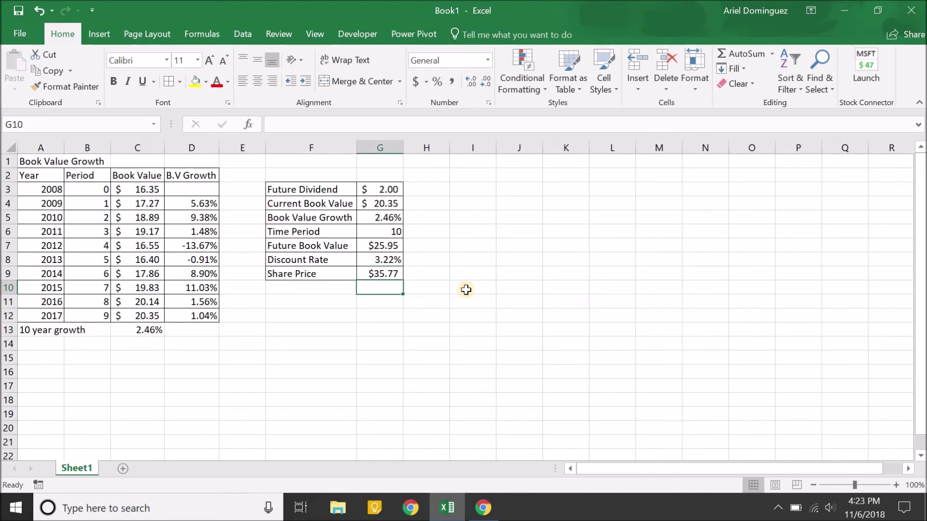
key(Up)
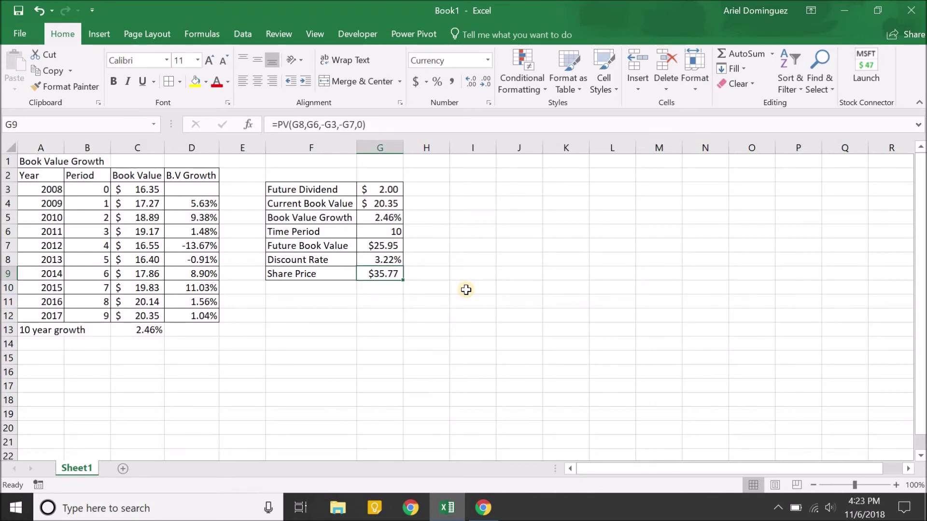
key(shift+Left)
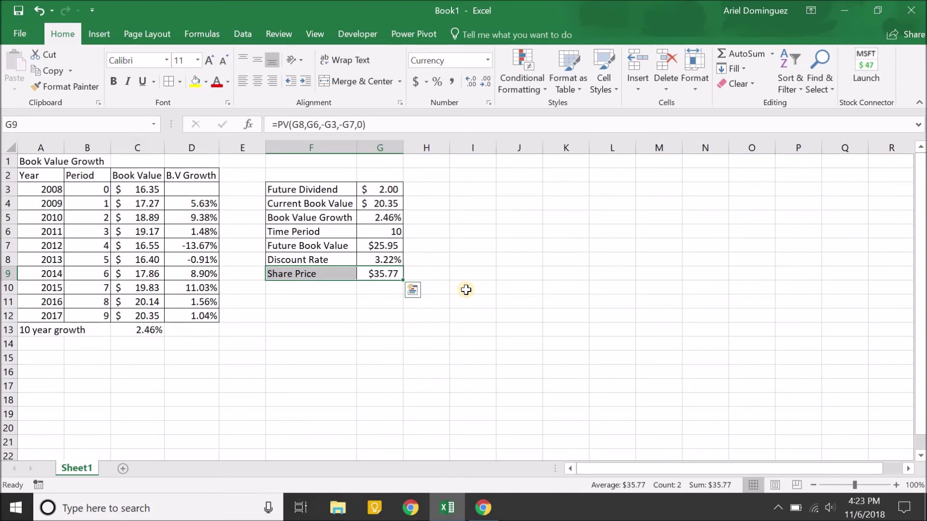
key(Left)
key(Up)
key(Up)
key(Left)
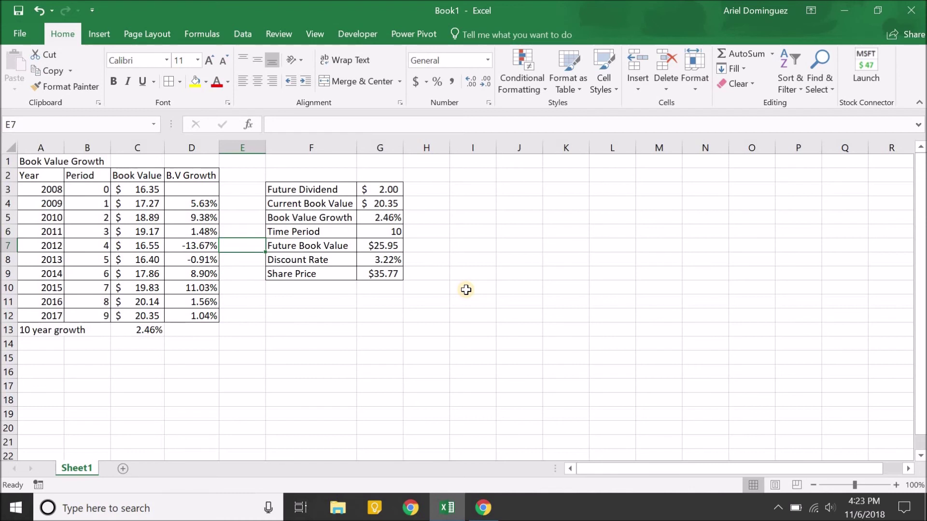
key(Down)
key(Down)
key(Down)
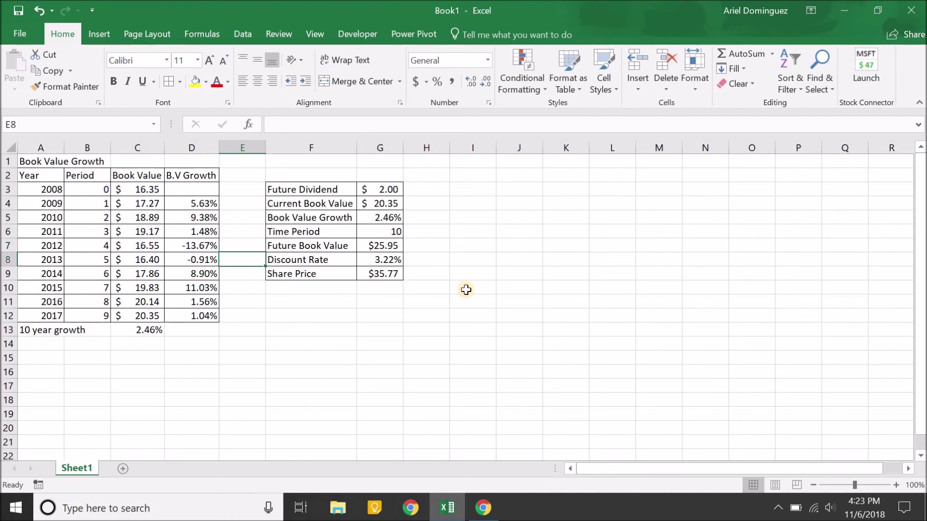
key(Right)
key(Right)
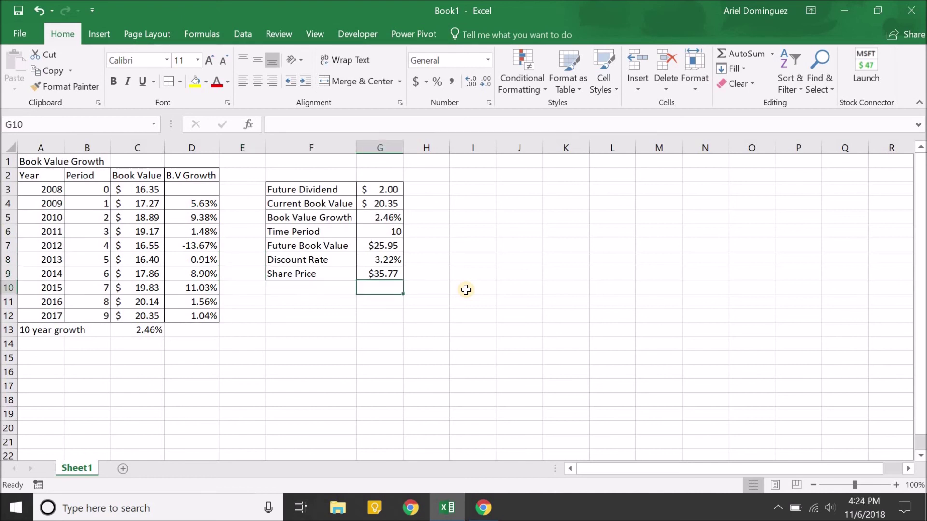
key(Up)
key(shift+Left)
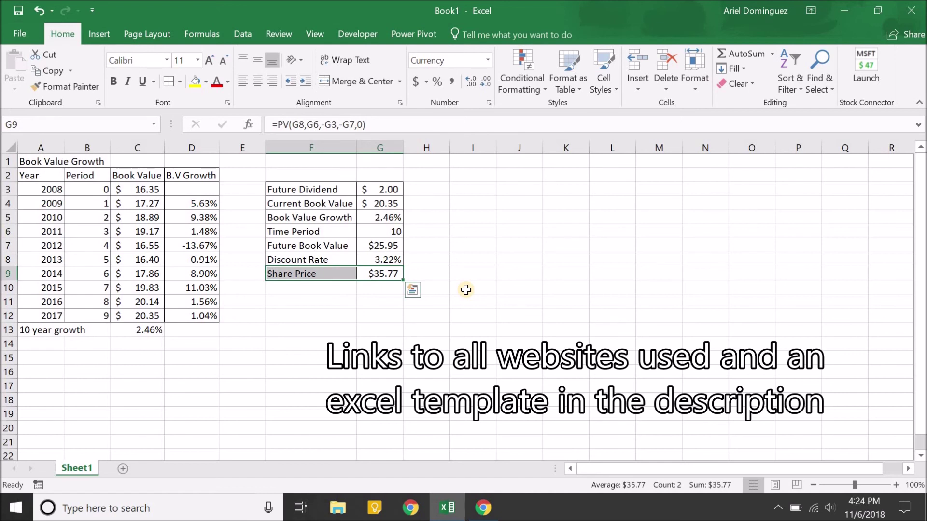
key(Down)
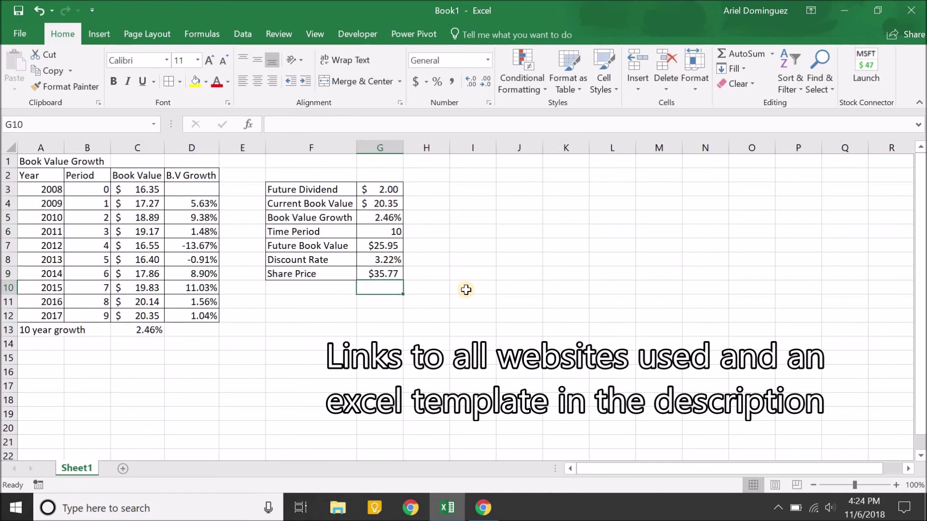